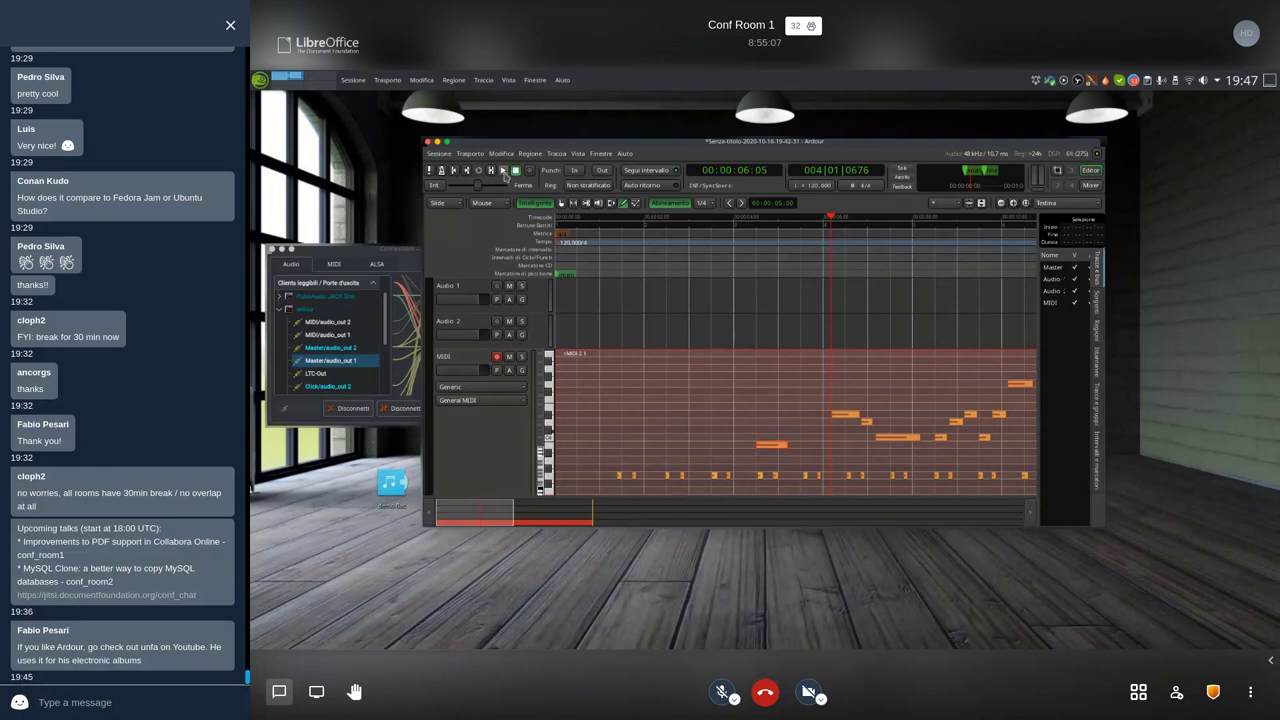
Step: Quit Ardour, discarding the unsaved session changes and permanently deleting the unnamed session
left_click(435, 156)
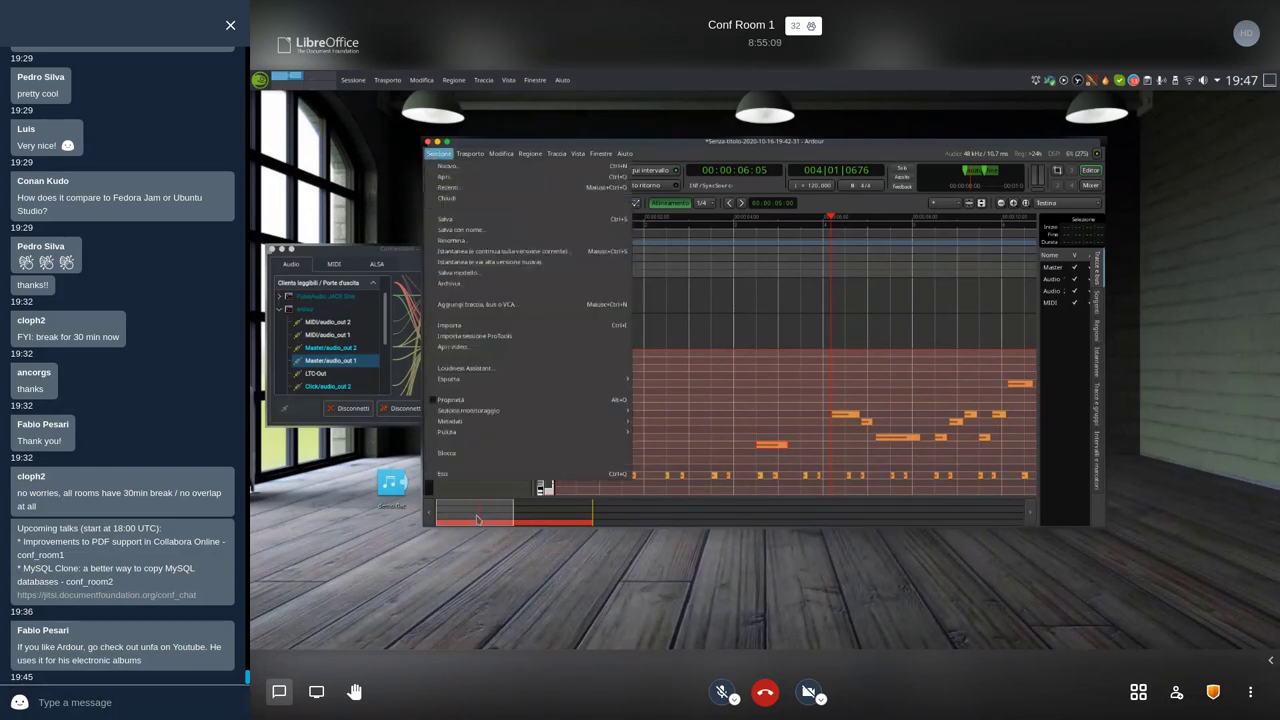
left_click(474, 479)
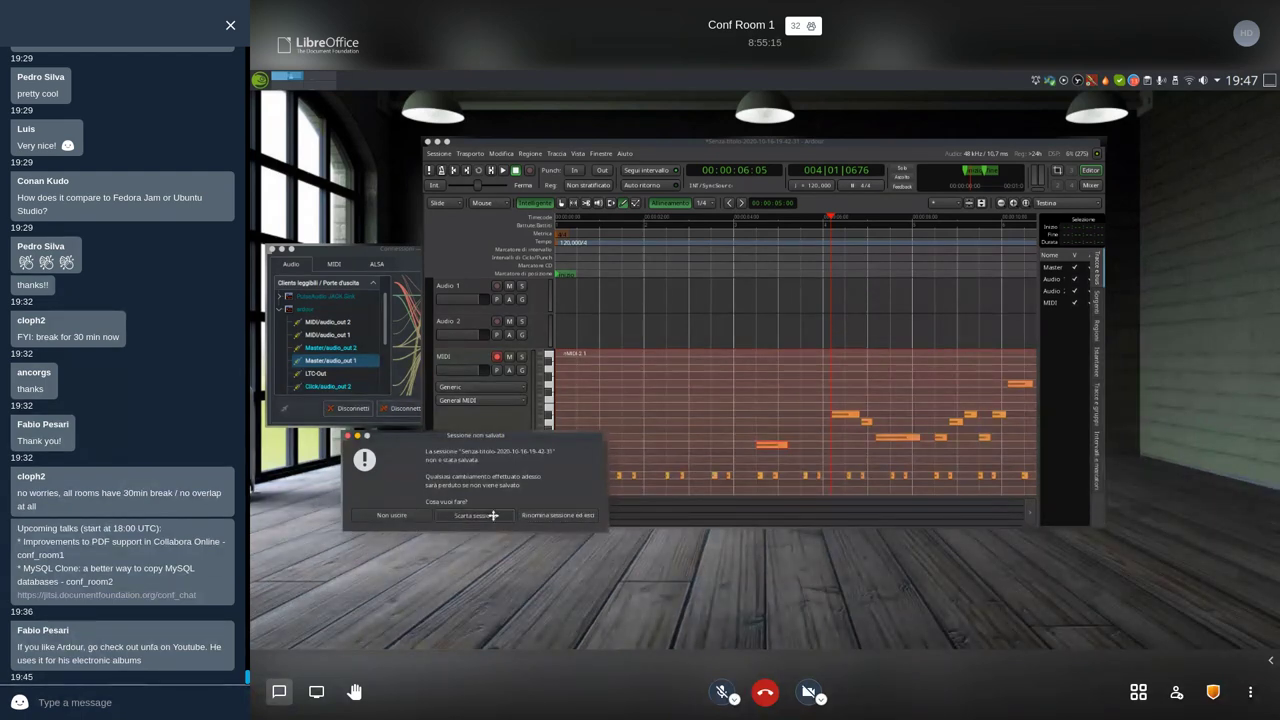
left_click(492, 517)
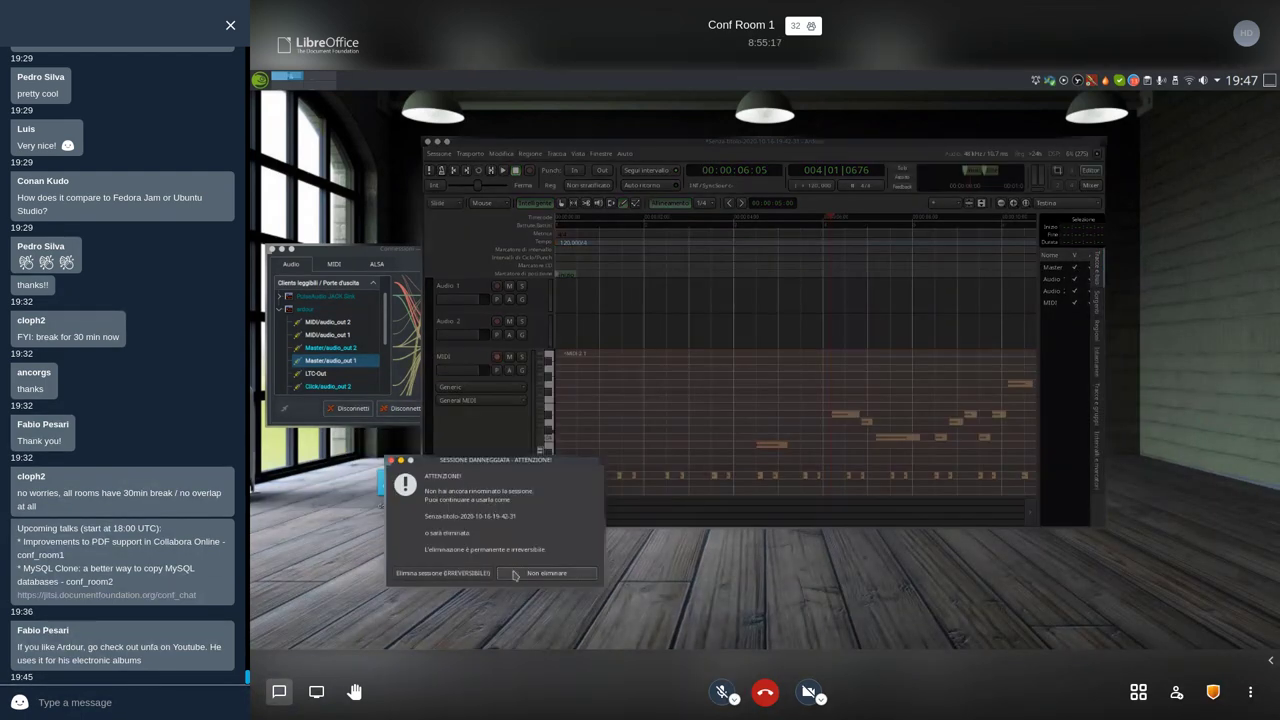
left_click(465, 574)
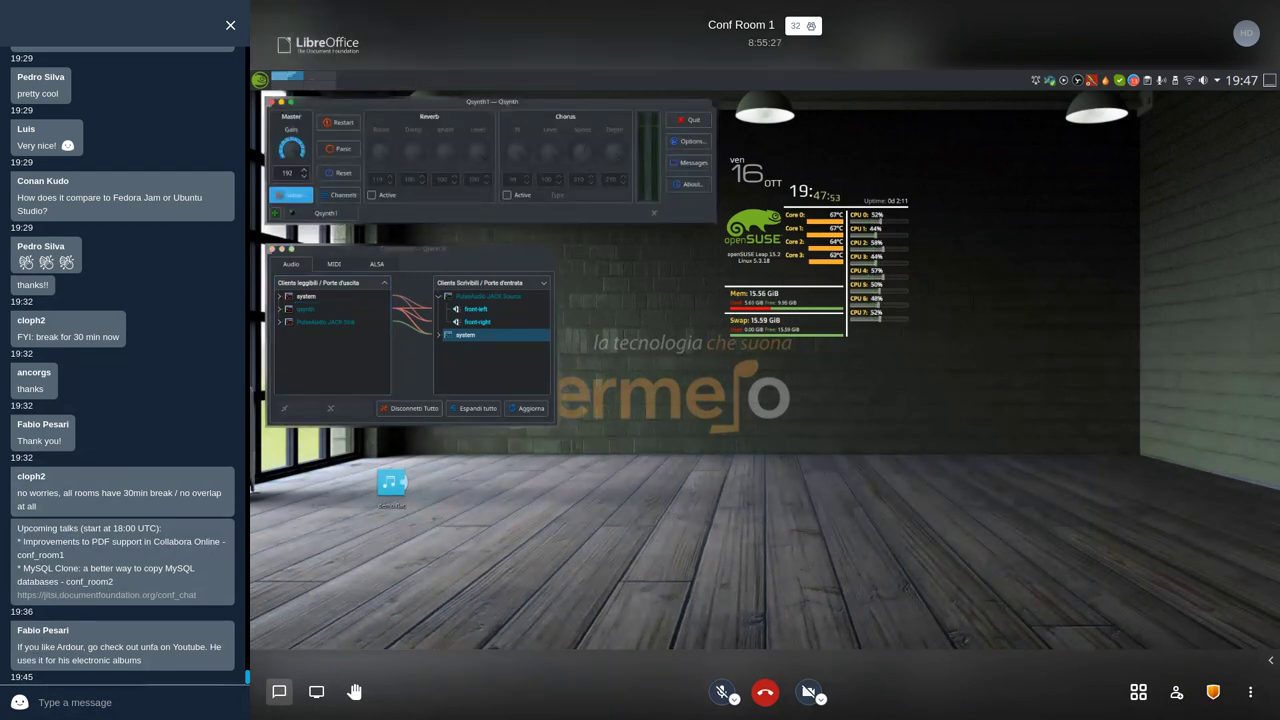
Step: Review the remaining clients and their connections in QjackCtl across the audio, MIDI and ALSA sections
left_click(310, 309)
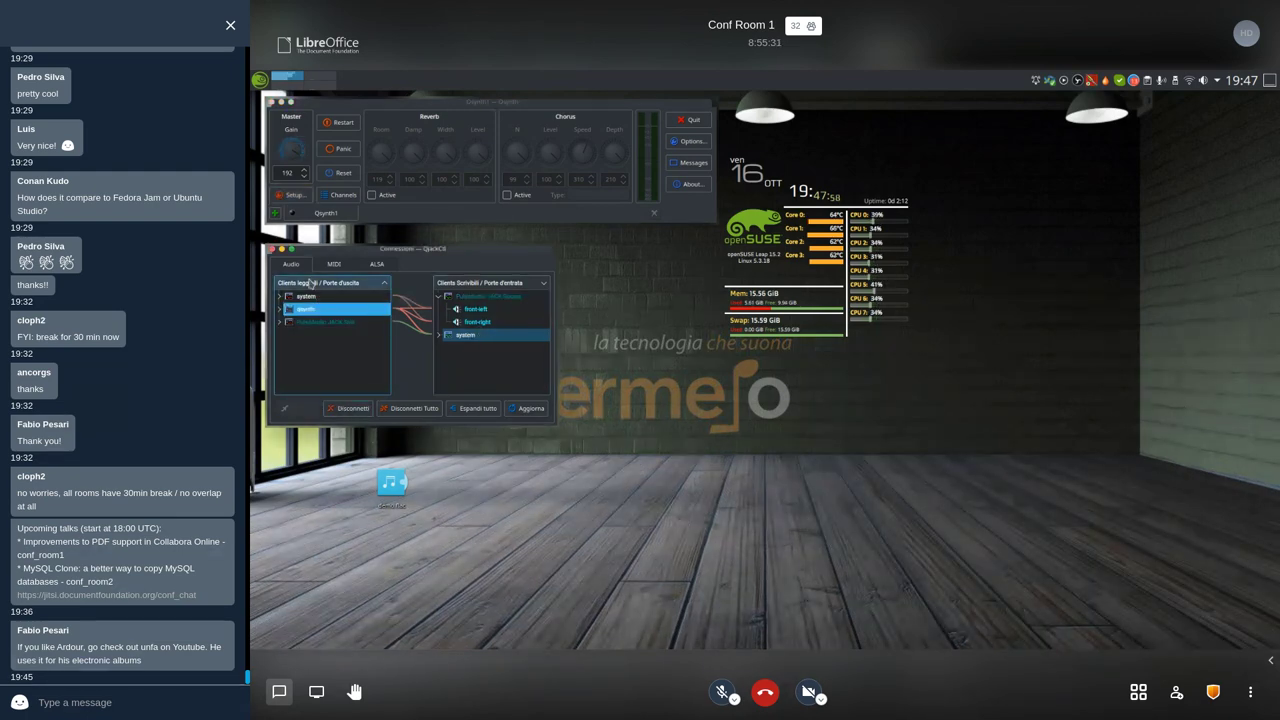
left_click(336, 264)
left_click(376, 264)
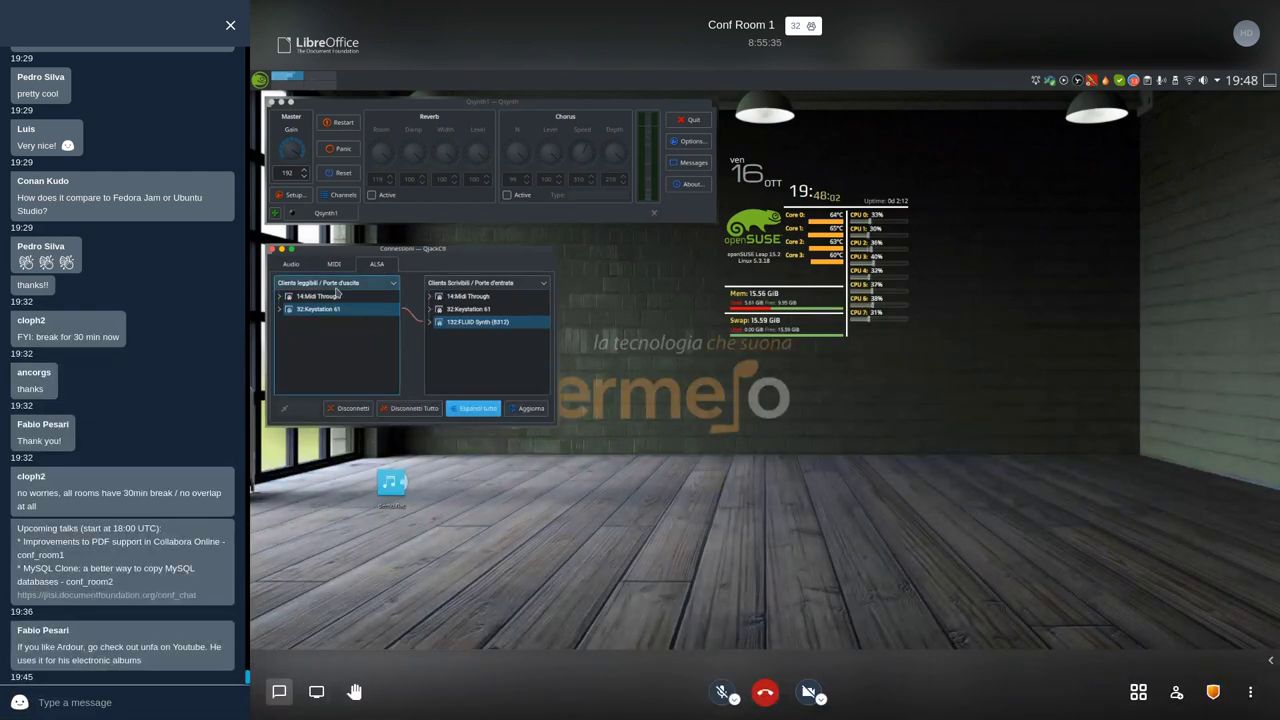
left_click(336, 264)
left_click(292, 264)
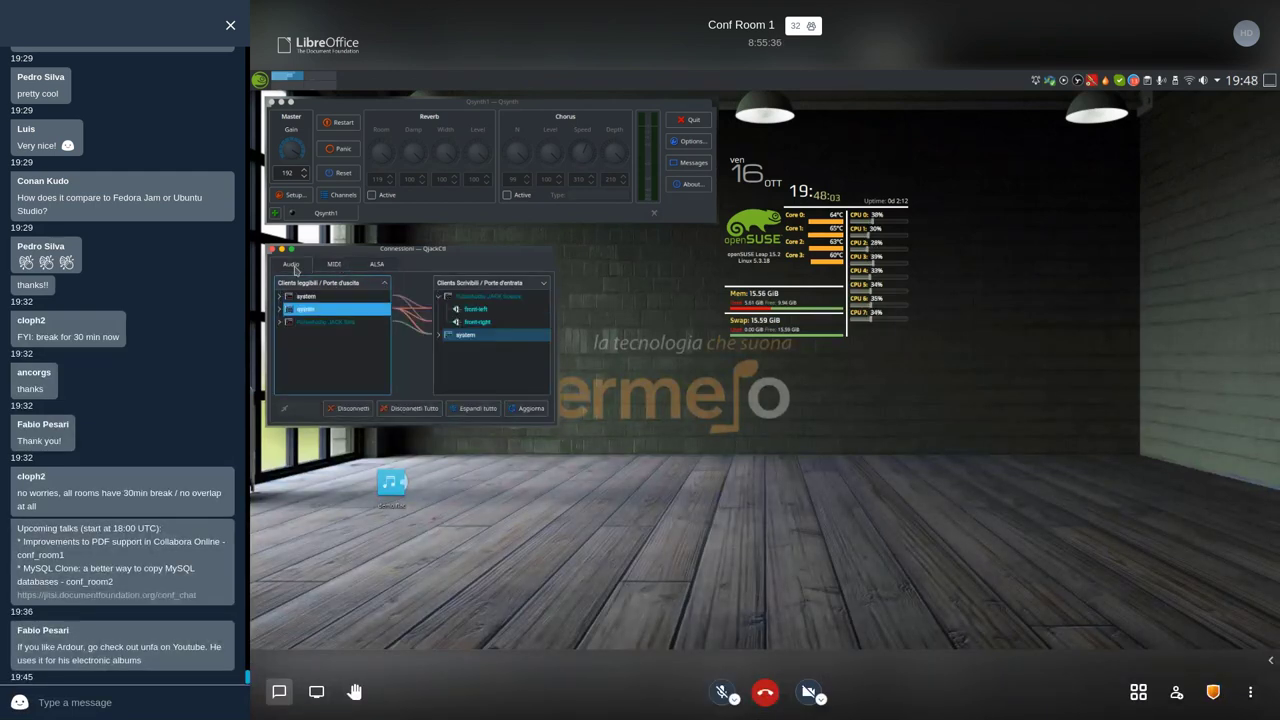
left_click(314, 299)
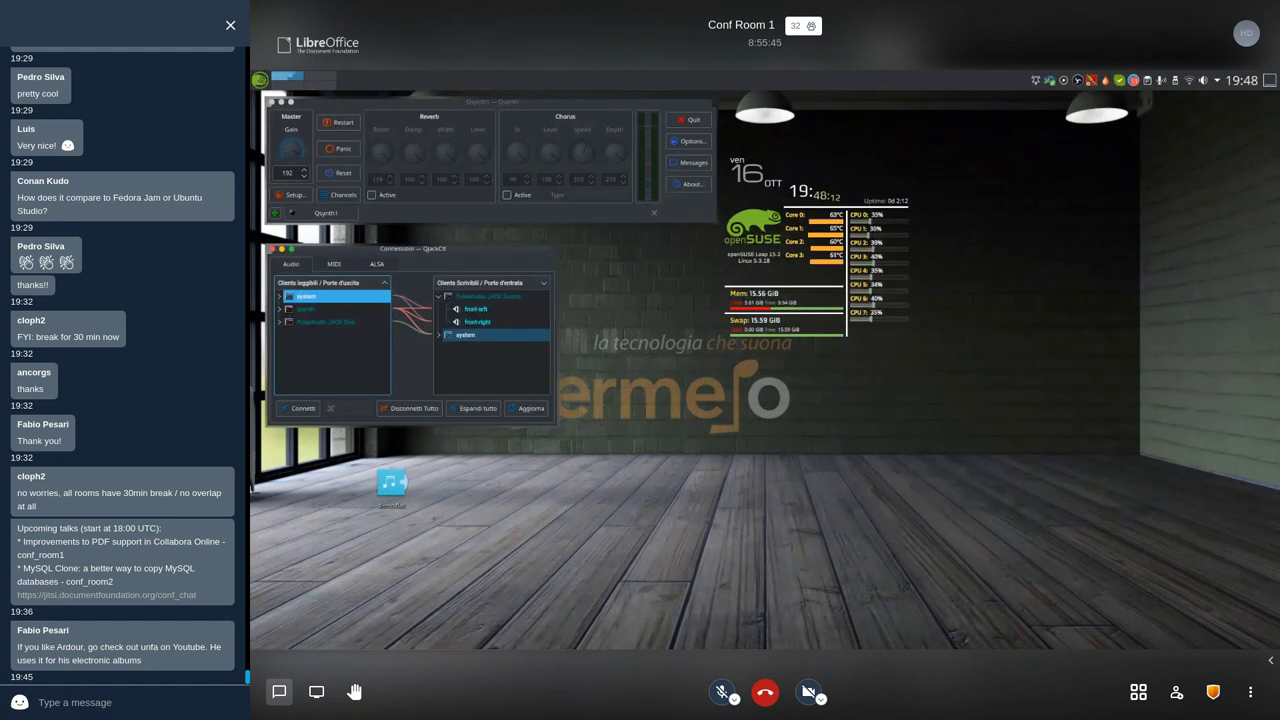
left_click(260, 80)
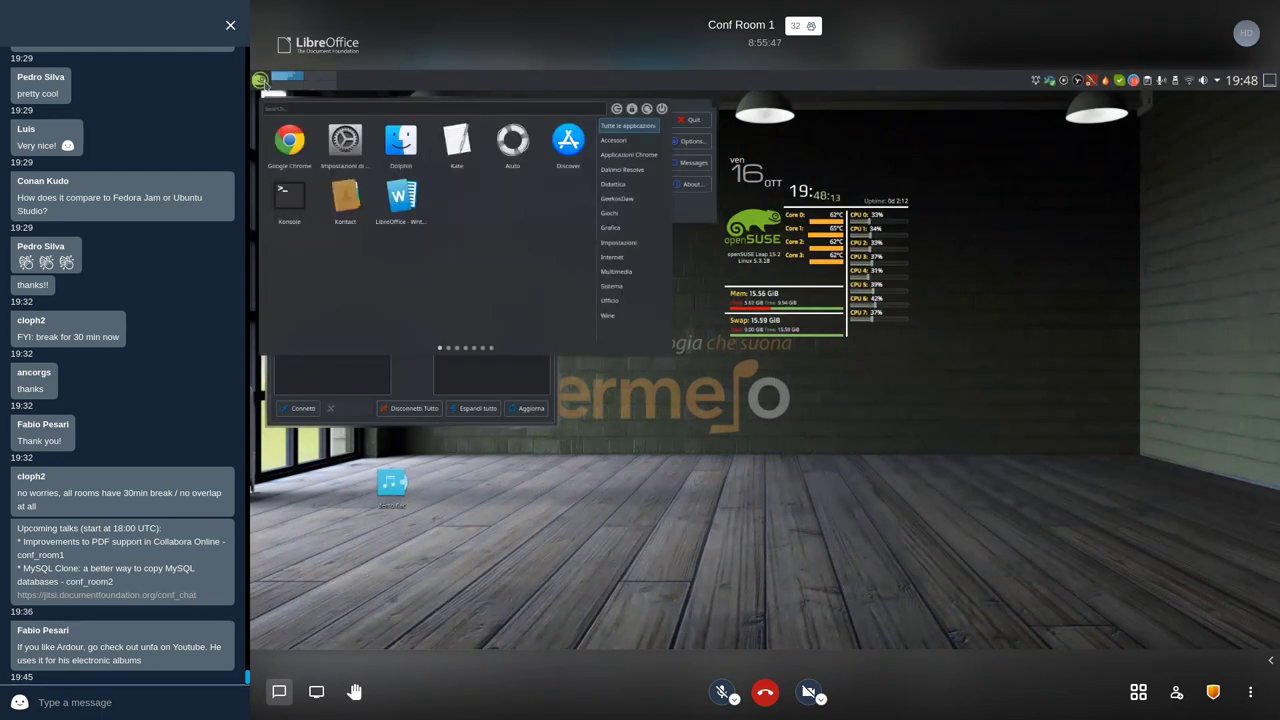
type("su")
type("se")
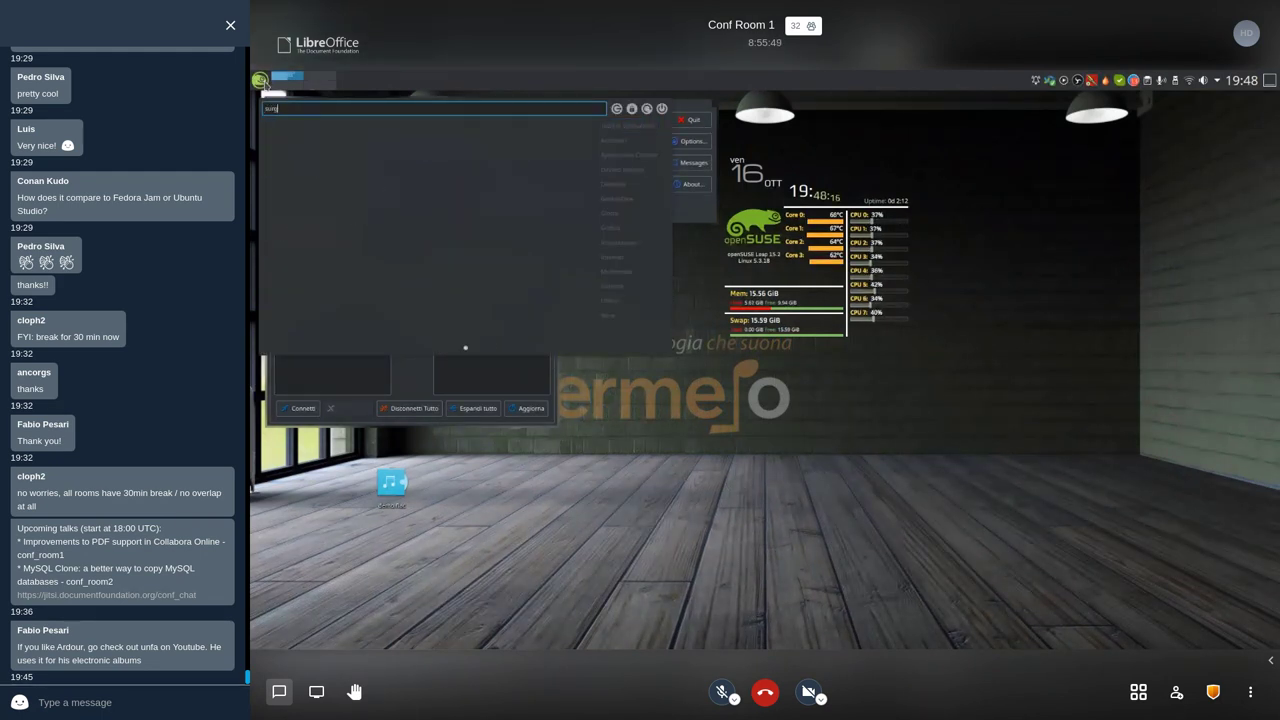
left_click(1052, 240)
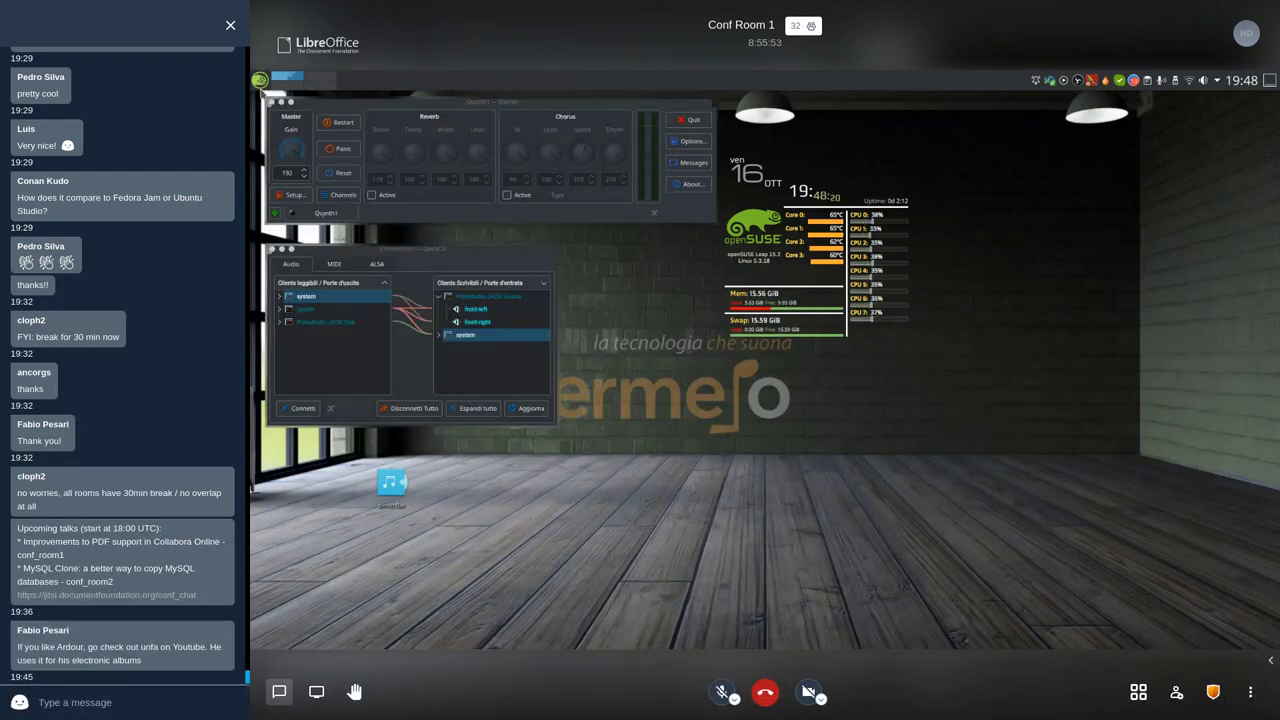
Step: Search the application launcher for "carla" and start the Carla plugin host
left_click(260, 80)
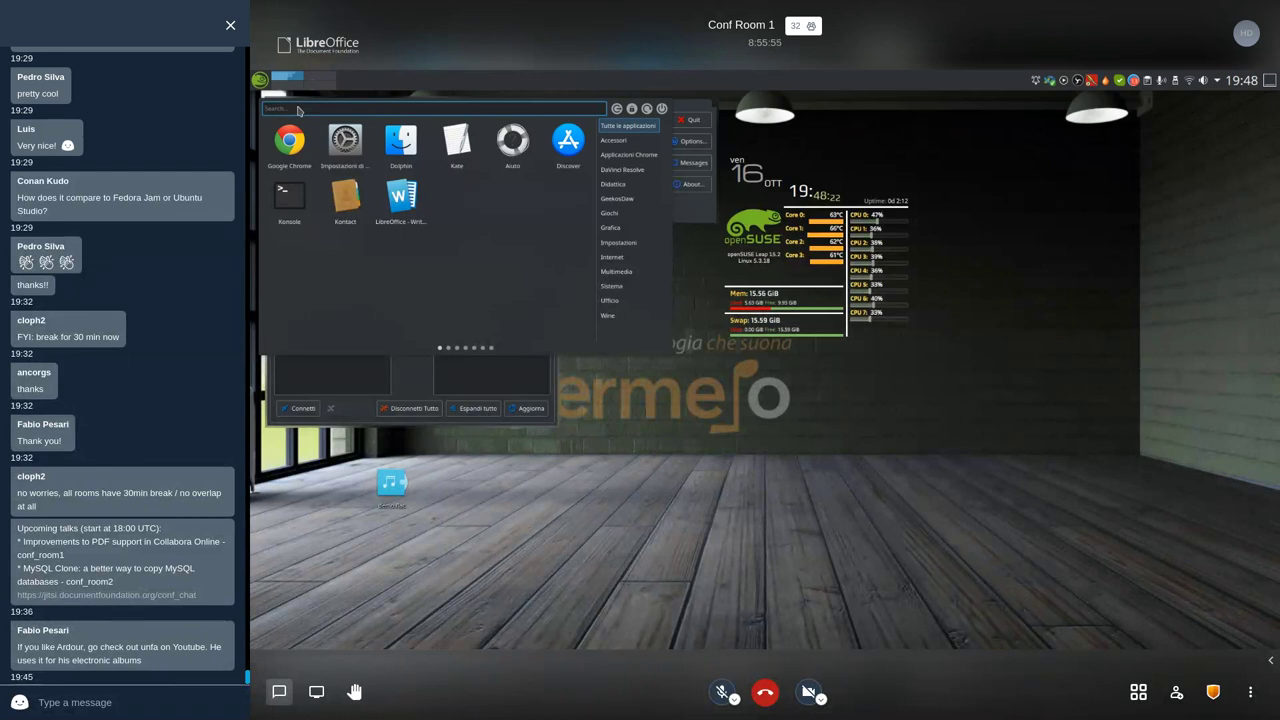
type("carla")
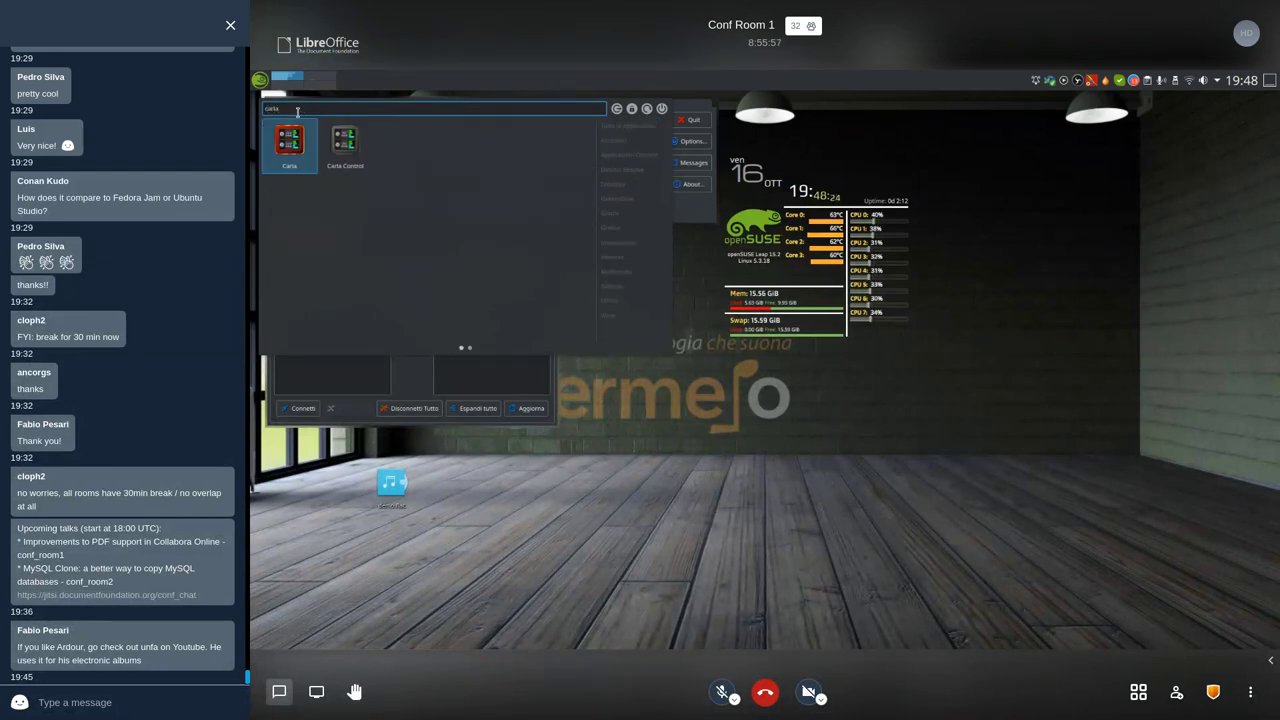
left_click(296, 130)
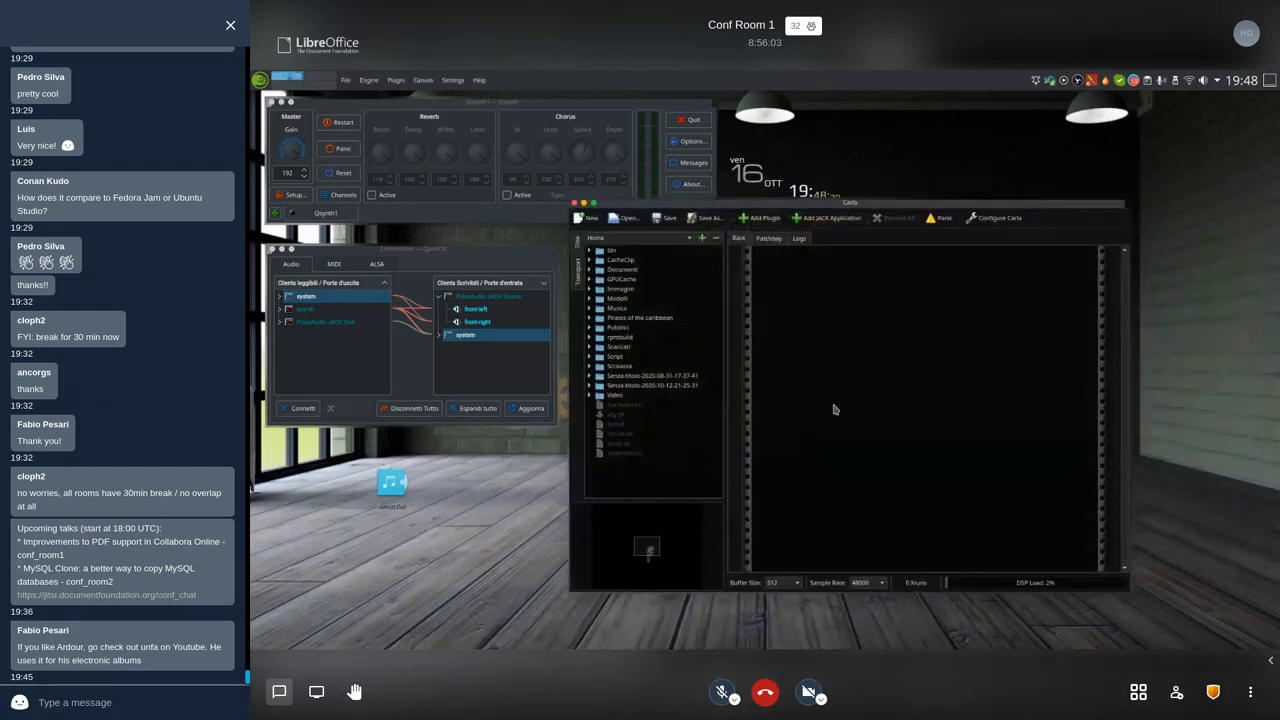
Step: Add the Surge synthesizer from the favorite plugins to the empty Carla rack
right_click(800, 277)
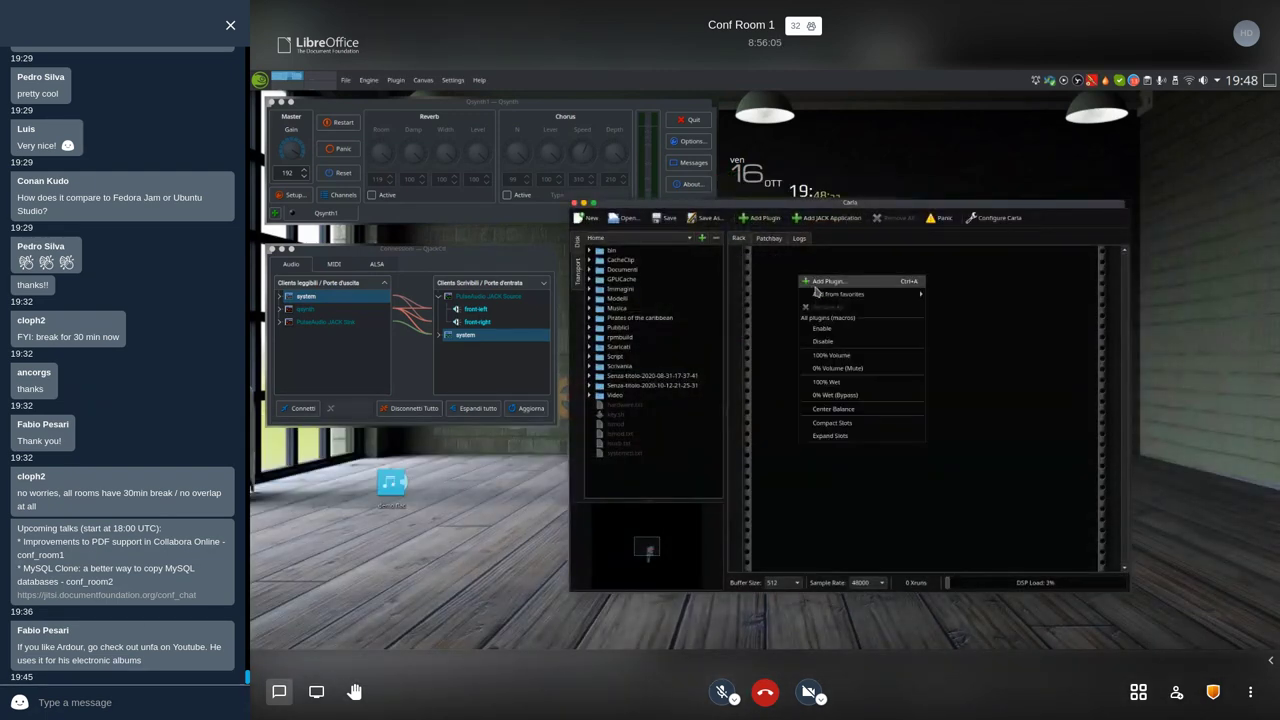
left_click(816, 285)
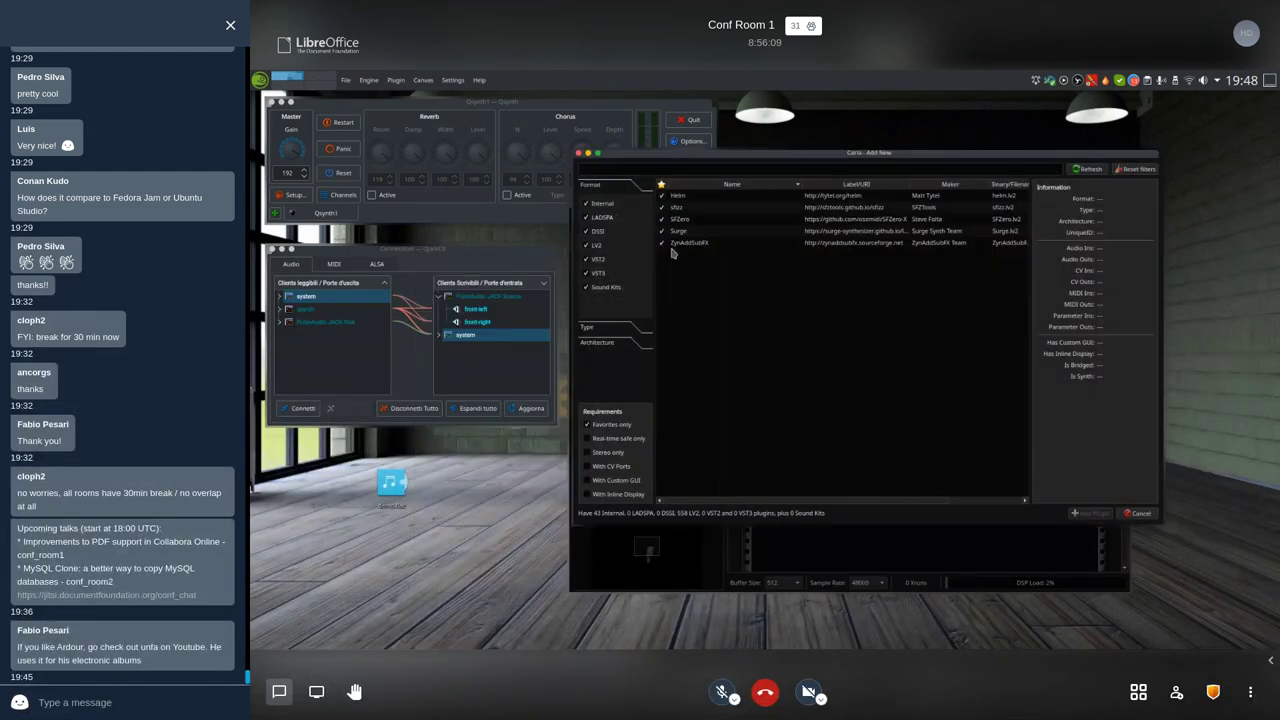
left_click(680, 231)
double_click(680, 231)
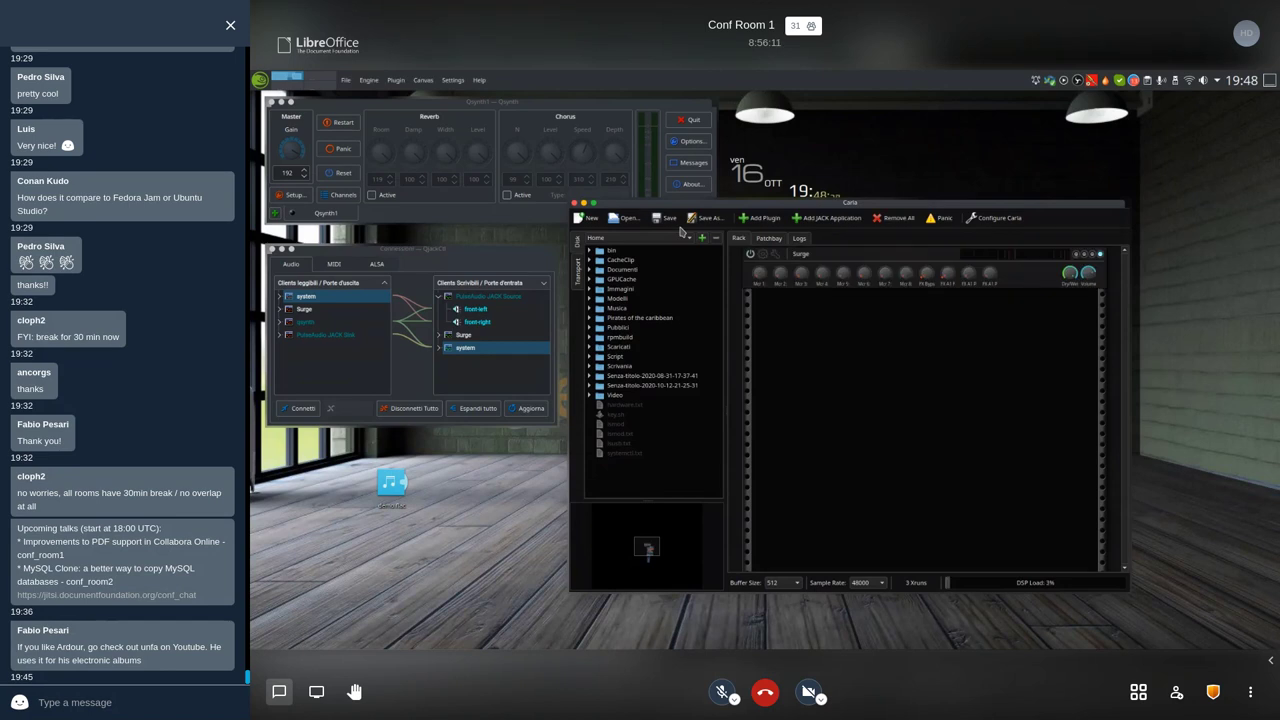
Step: Connect Surge's audio output to the PulseAudio JACK Source and system inputs in QjackCtl
left_click(300, 309)
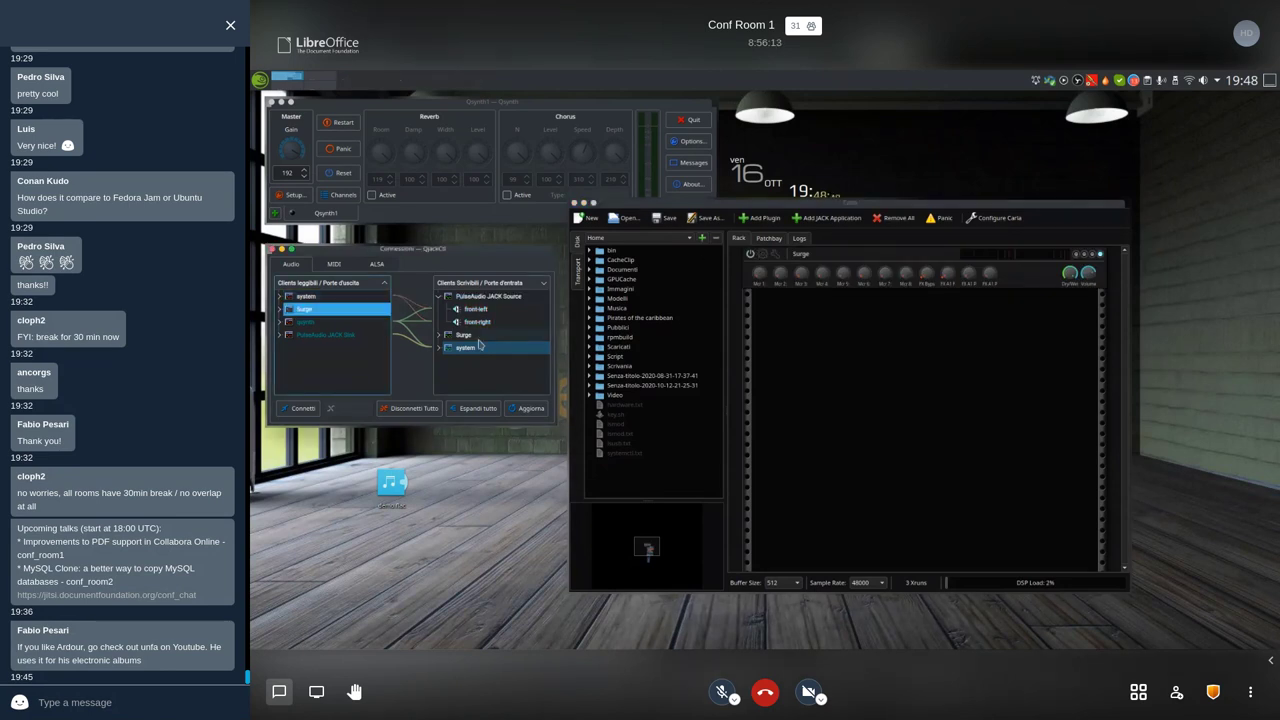
left_click(442, 358)
key("alt+c")
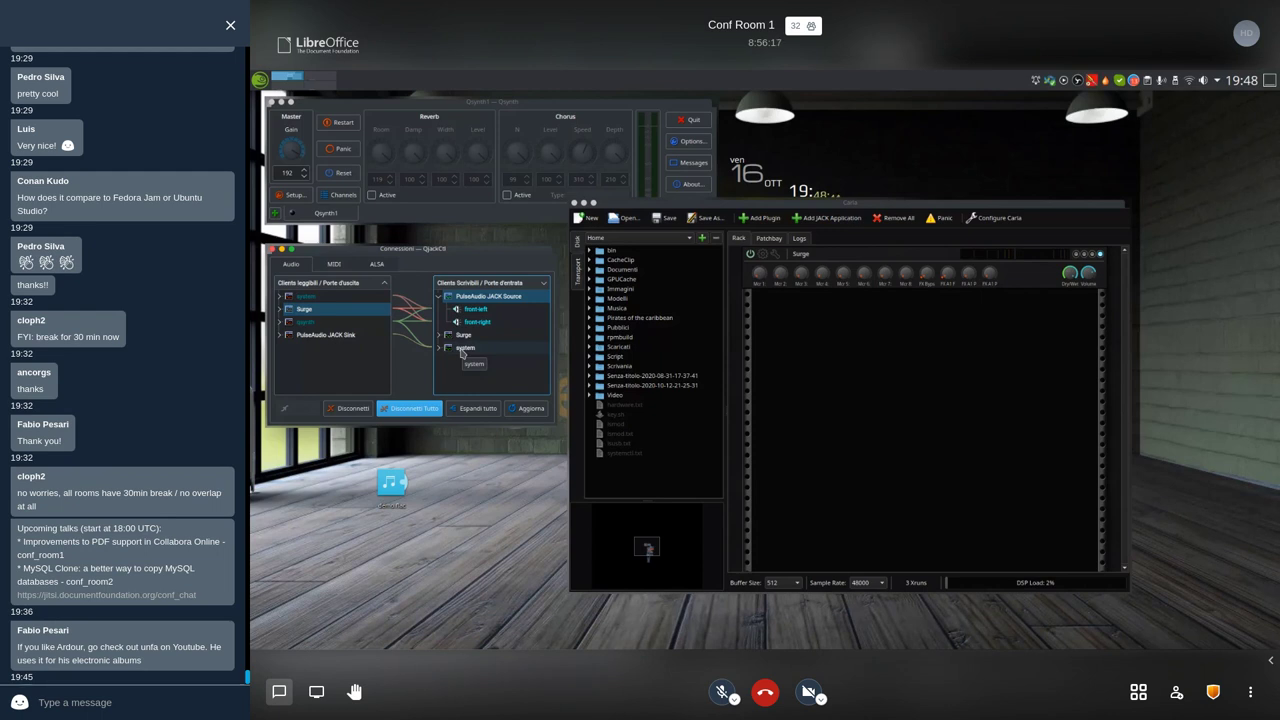
left_click(462, 348)
left_click(320, 403)
Step: Connect the system MIDI output to the system MIDI input in QjackCtl
left_click(334, 263)
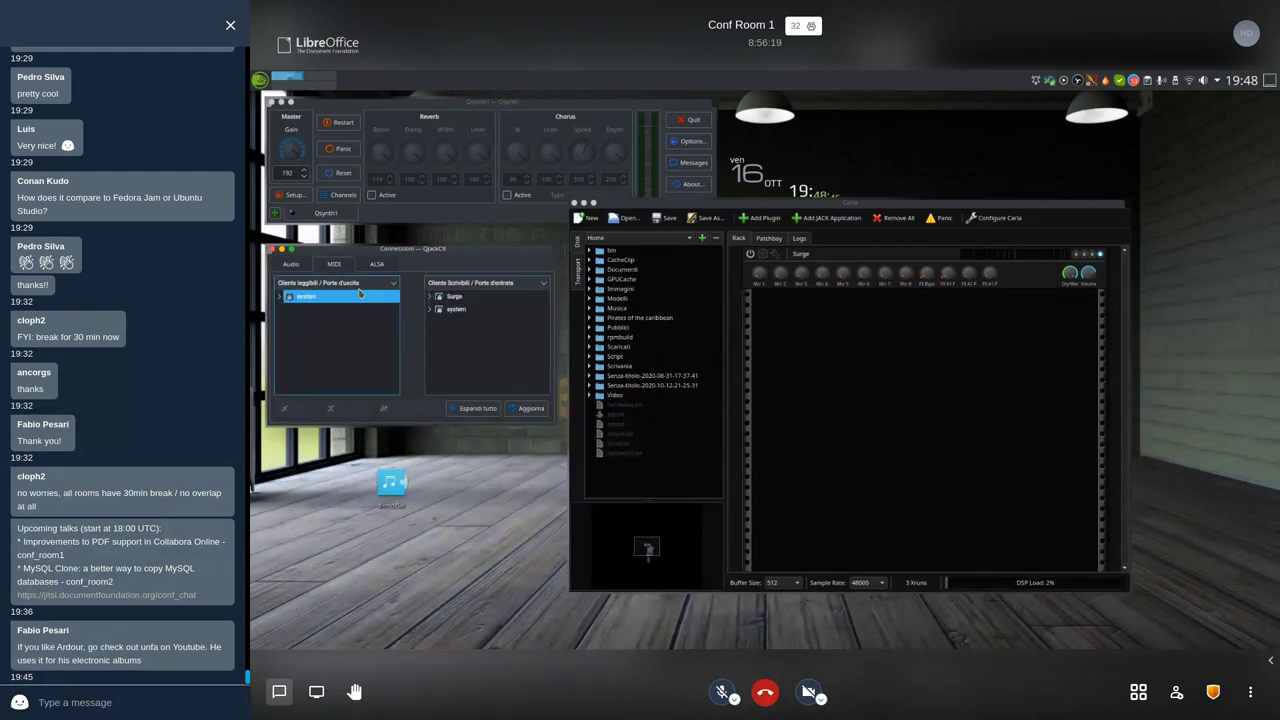
left_click(456, 309)
left_click(306, 297)
left_click(301, 408)
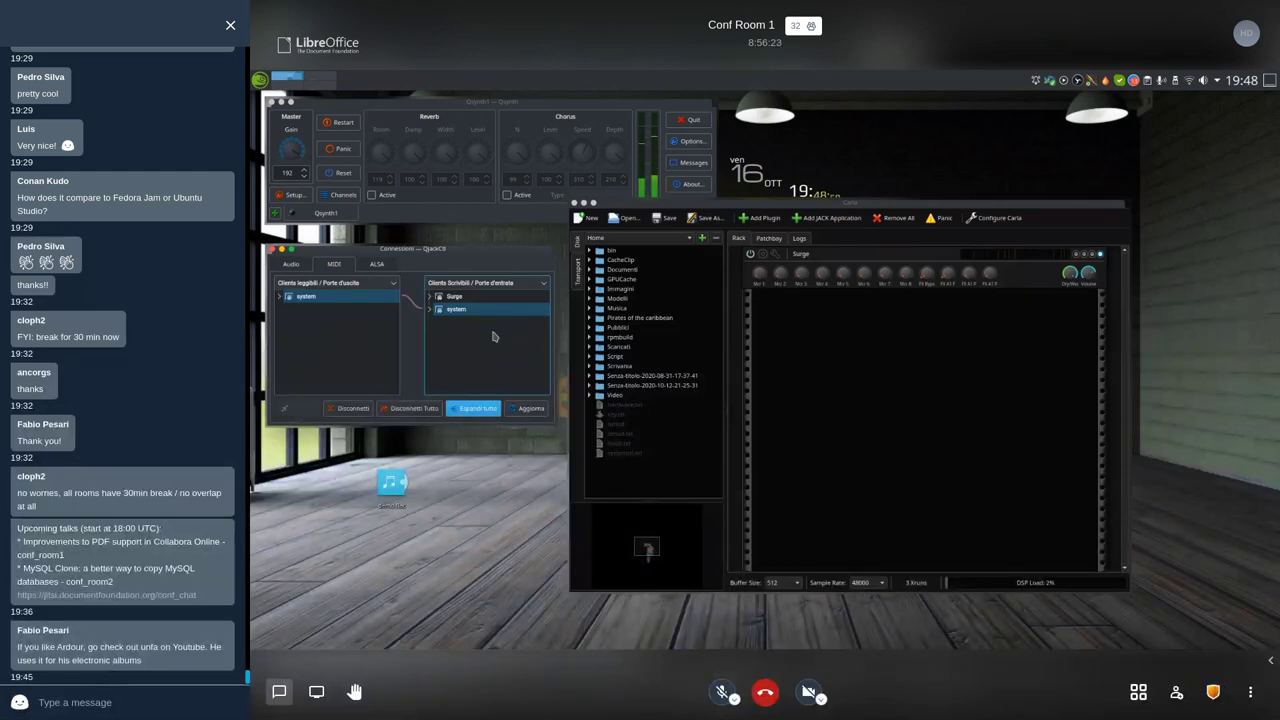
Step: Close the Qsynth window and reroute the system MIDI output from the system input to Surge
left_click(272, 102)
left_click_drag(334, 308, 420, 312)
left_click(303, 408)
left_click(470, 311)
left_click(345, 408)
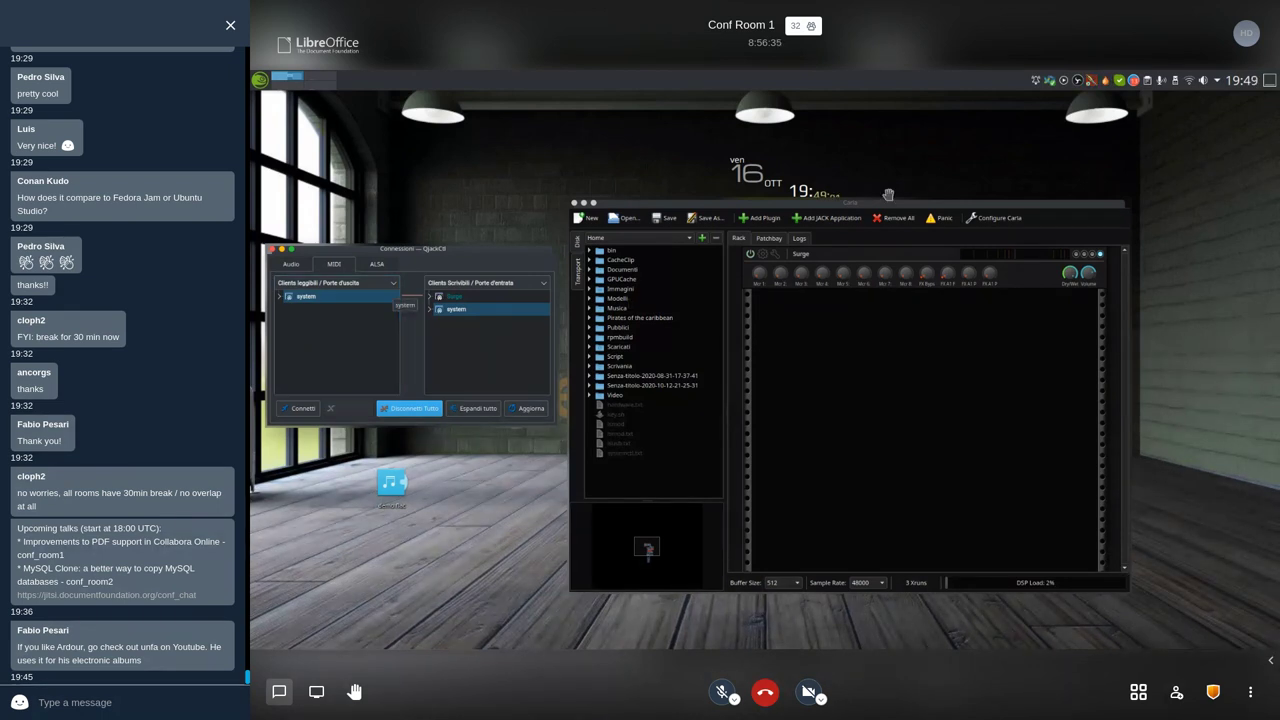
Step: Quit Qsynth completely, including its background process
right_click(1105, 80)
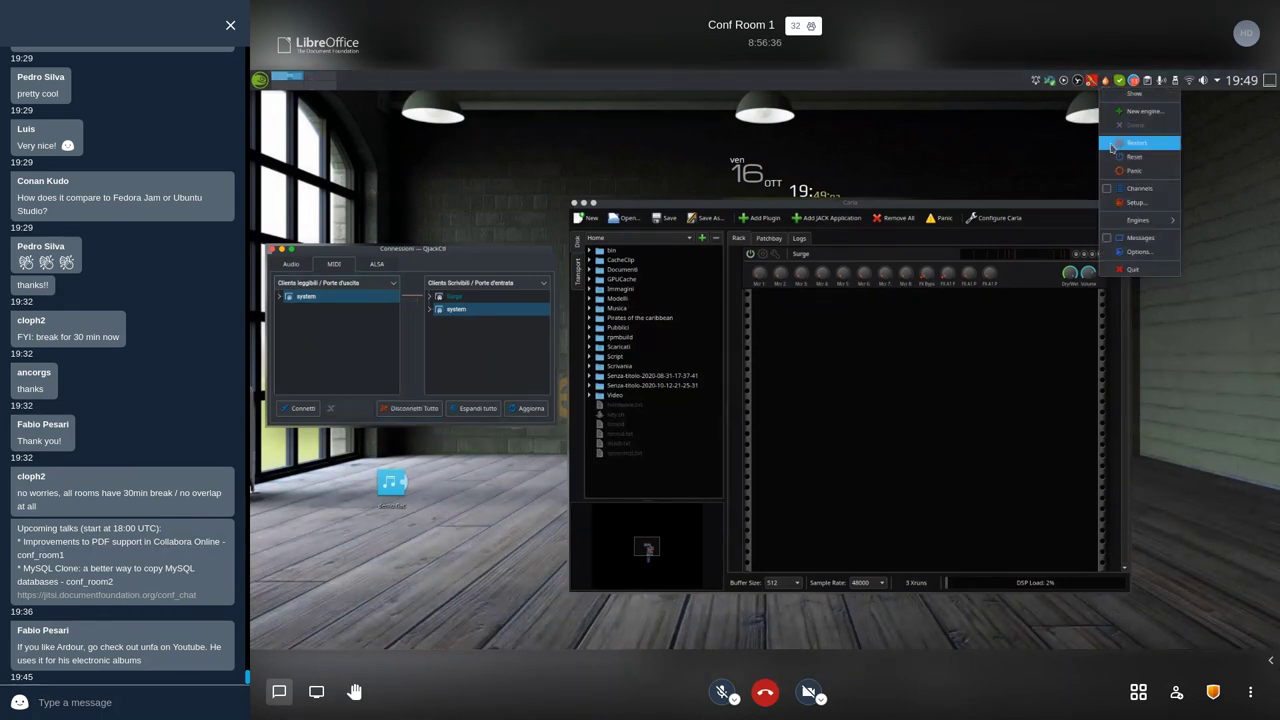
left_click(1113, 271)
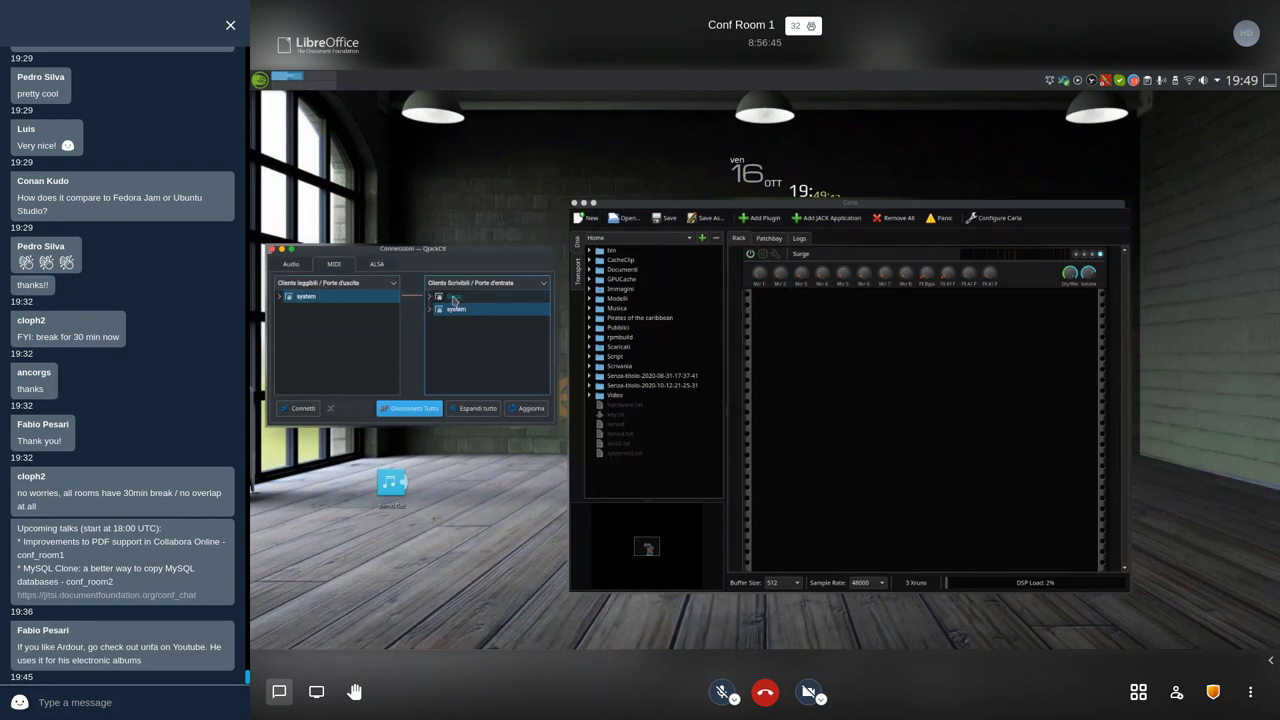
Step: Check the ALSA clients and Surge's audio connections to system and PulseAudio JACK Source
left_click(377, 265)
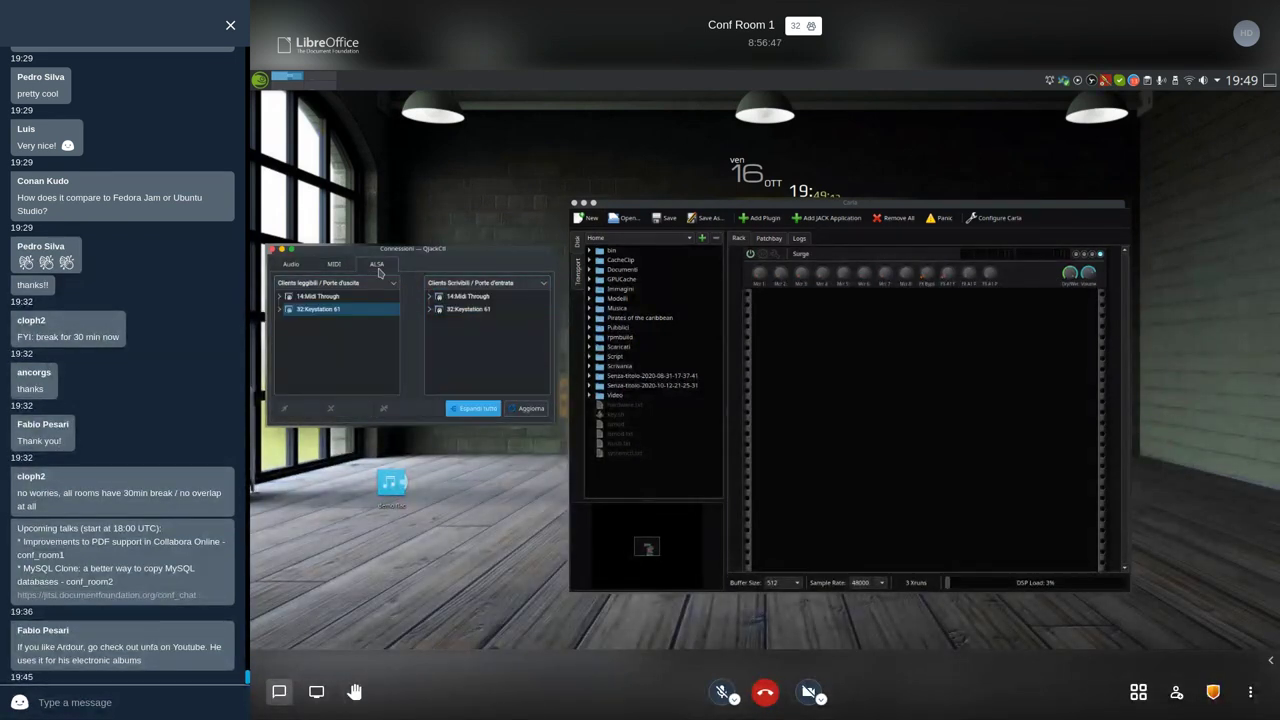
left_click(298, 265)
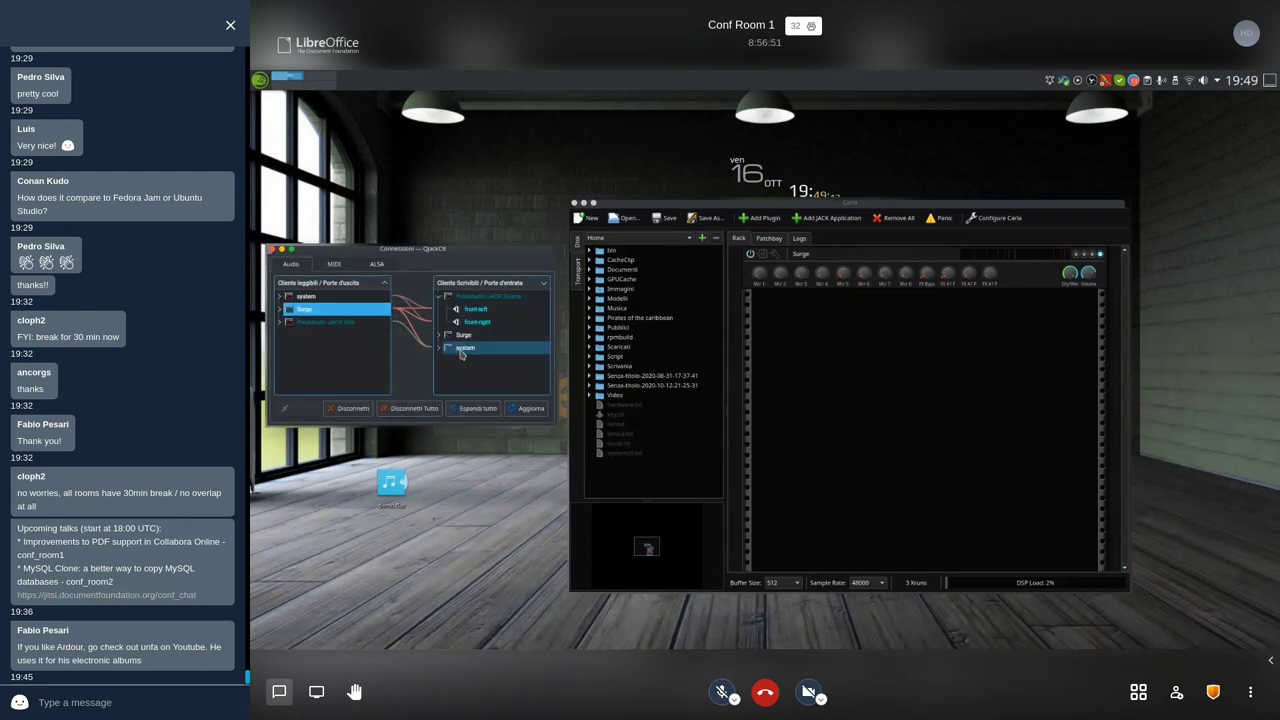
left_click(461, 349)
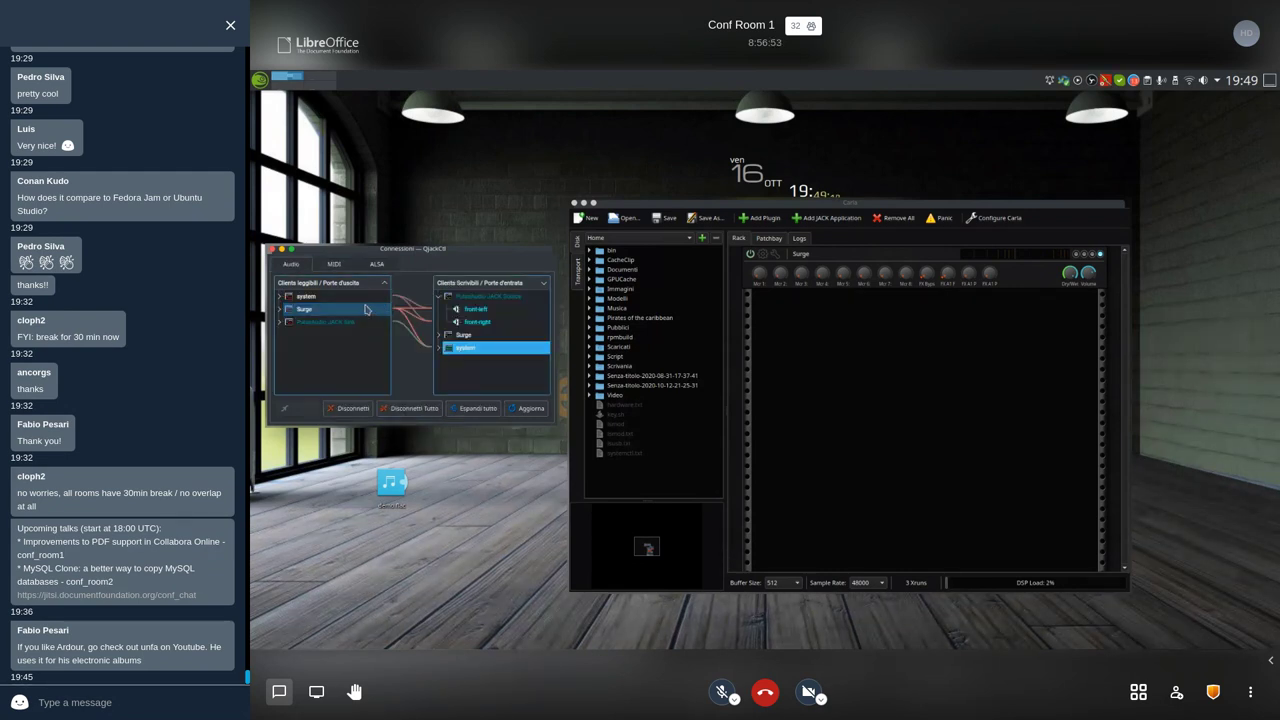
left_click(467, 299)
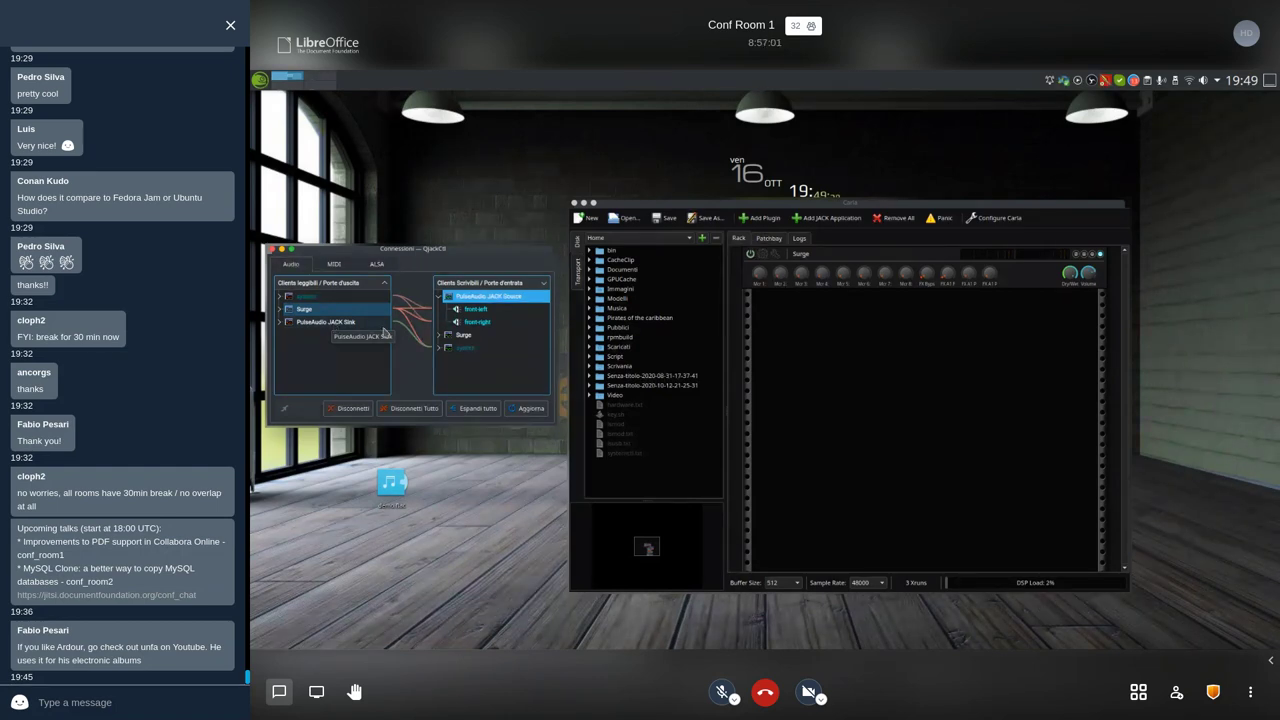
Step: Open Surge's graphical interface from the Carla rack and move its window clear of the connections window
left_click(763, 255)
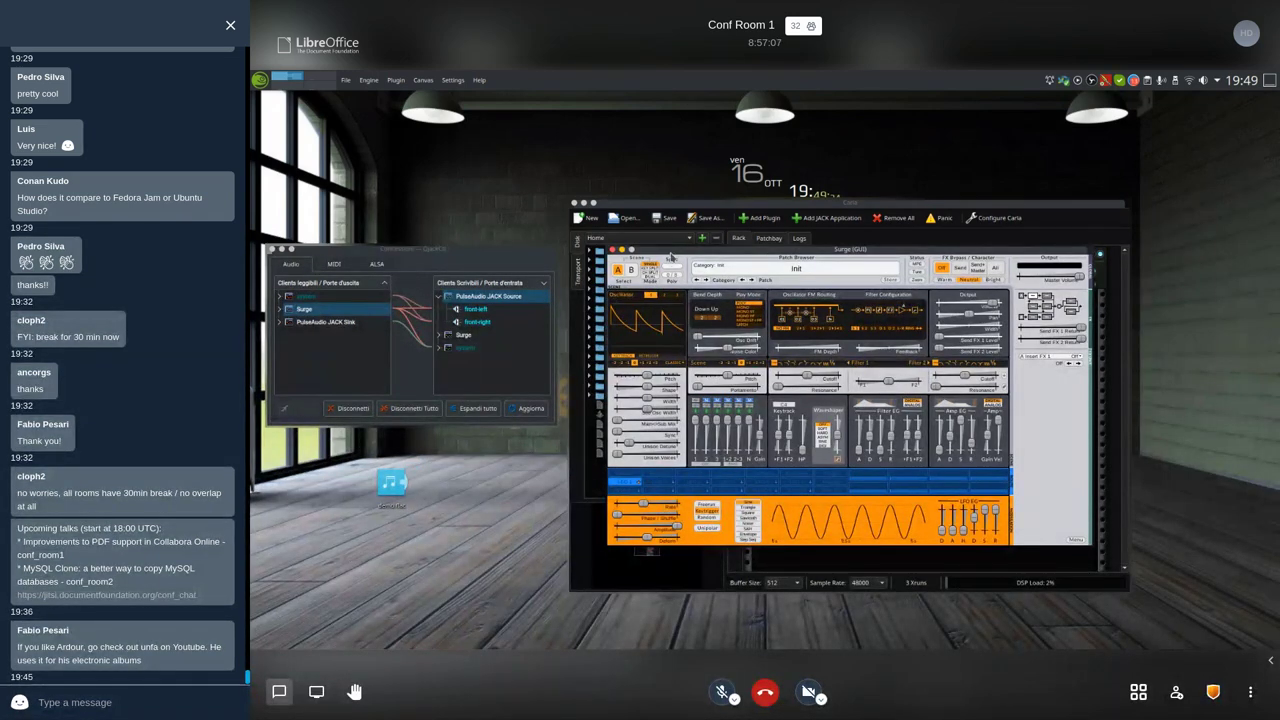
left_click_drag(670, 256, 566, 328)
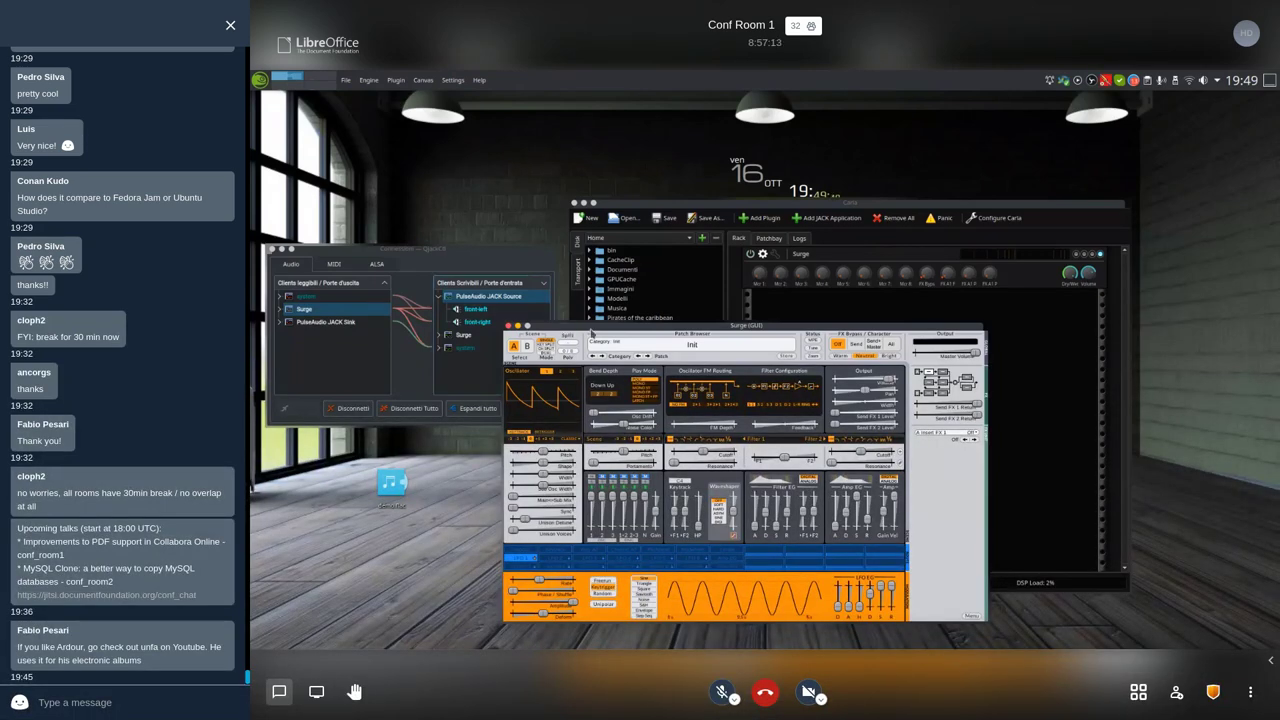
Step: Connect the midi_capture_2 output of the system client to Surge, then return to the audio connections
left_click(335, 267)
left_click(335, 267)
left_click(280, 298)
left_click(278, 298)
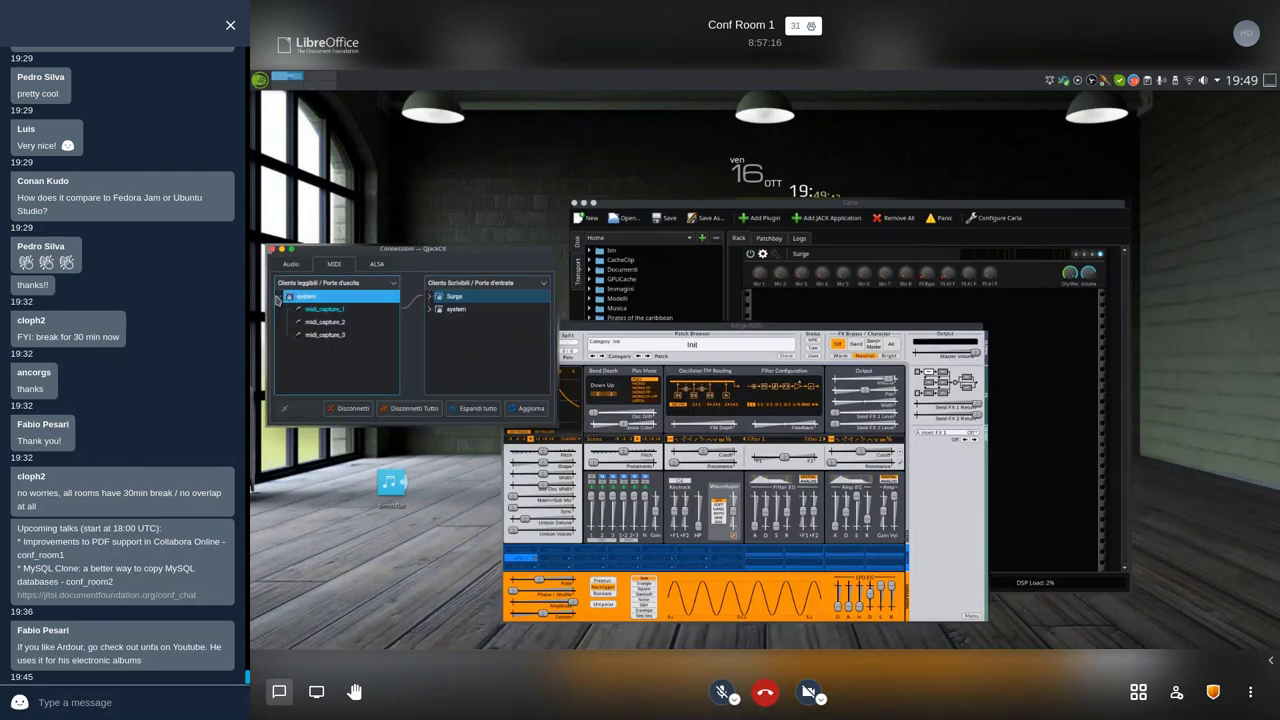
left_click(330, 323)
key("alt+c")
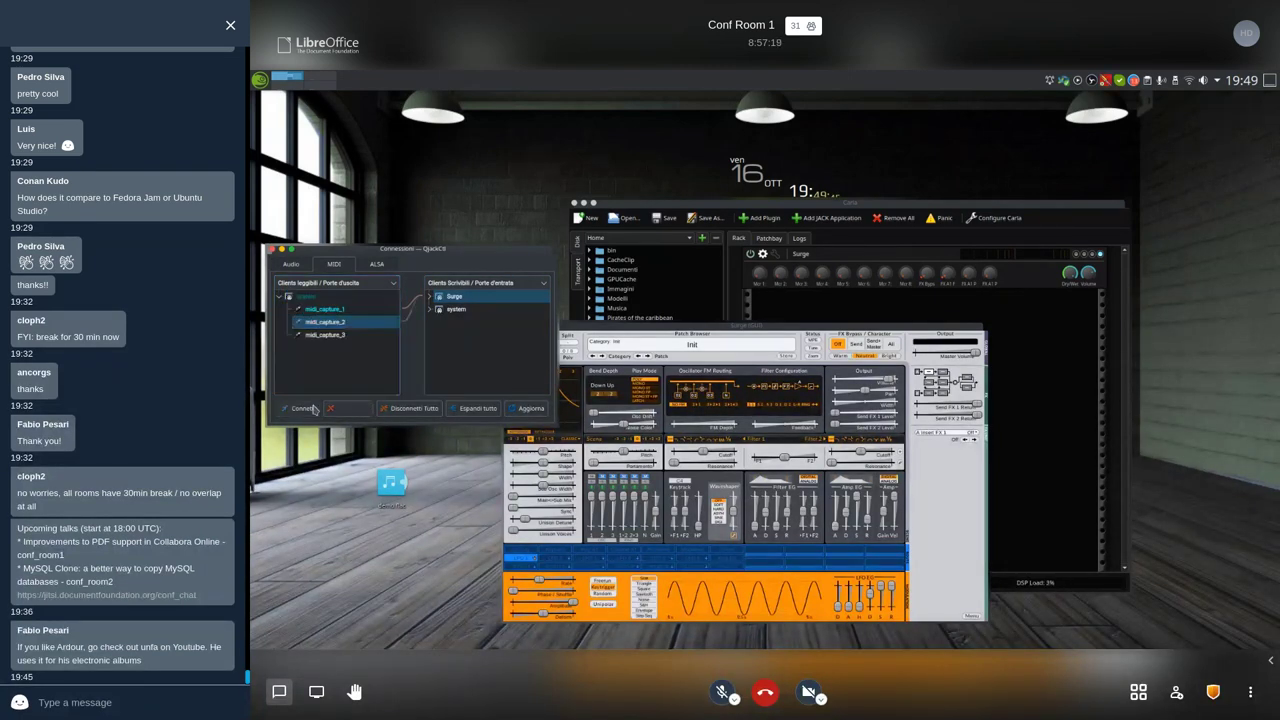
left_click(280, 298)
left_click(293, 264)
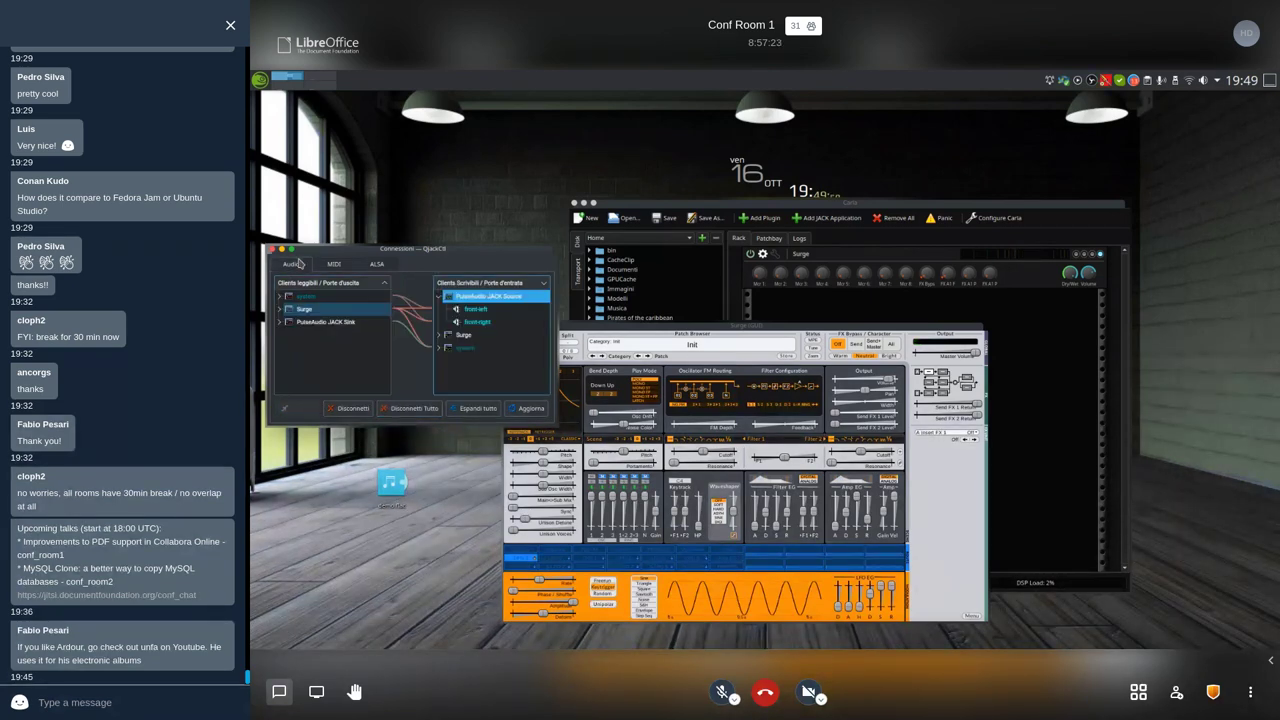
Step: Load the Artificial 1 preset from Surge's factory Keys category
left_click(614, 340)
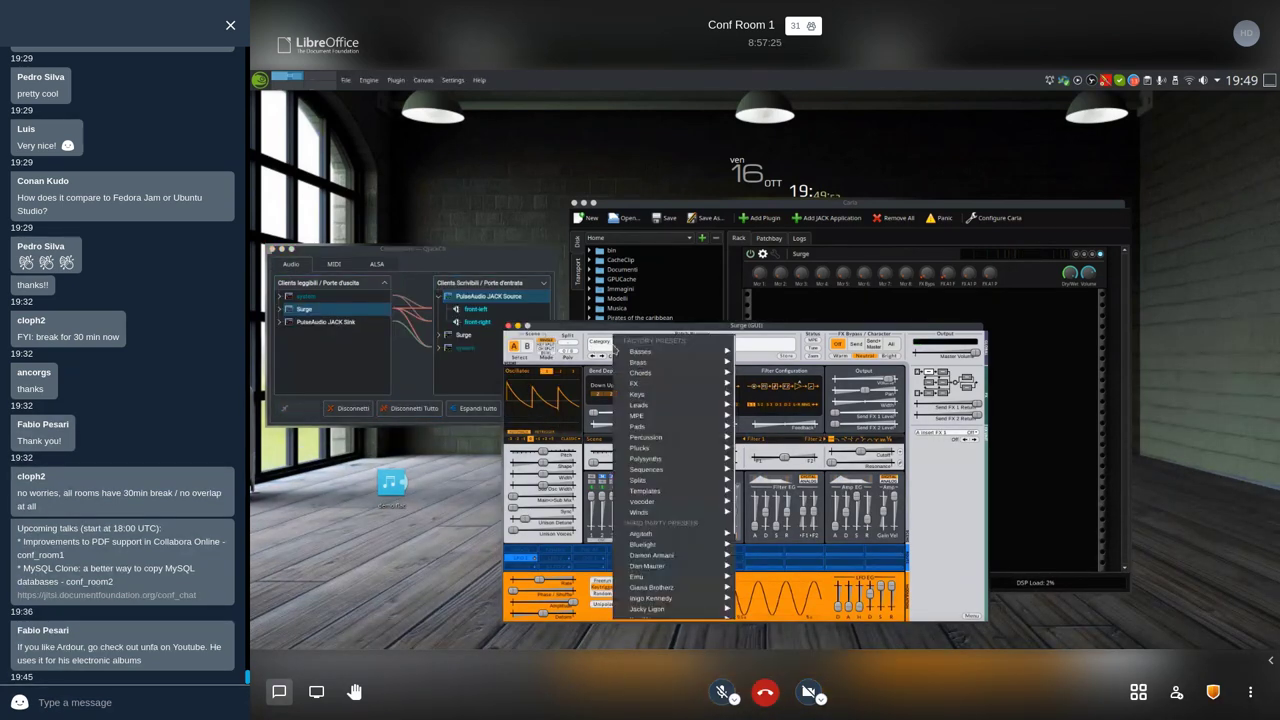
mouse_move(656, 399)
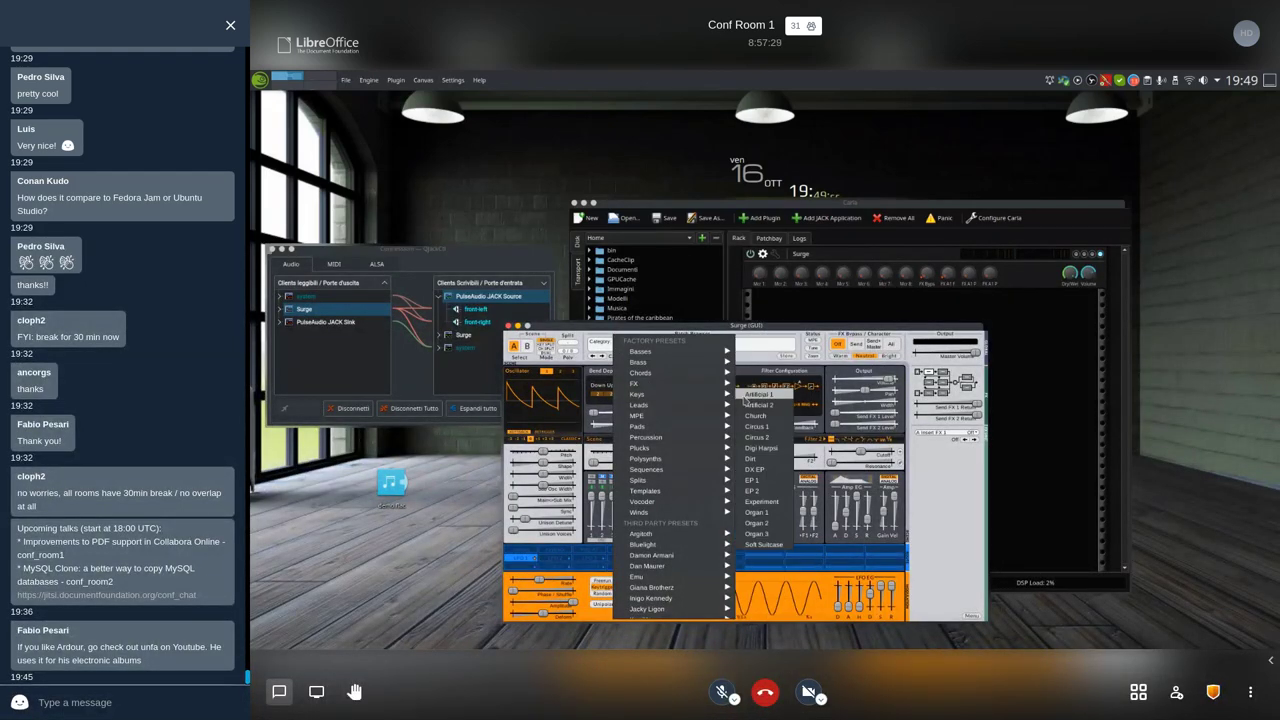
left_click(757, 395)
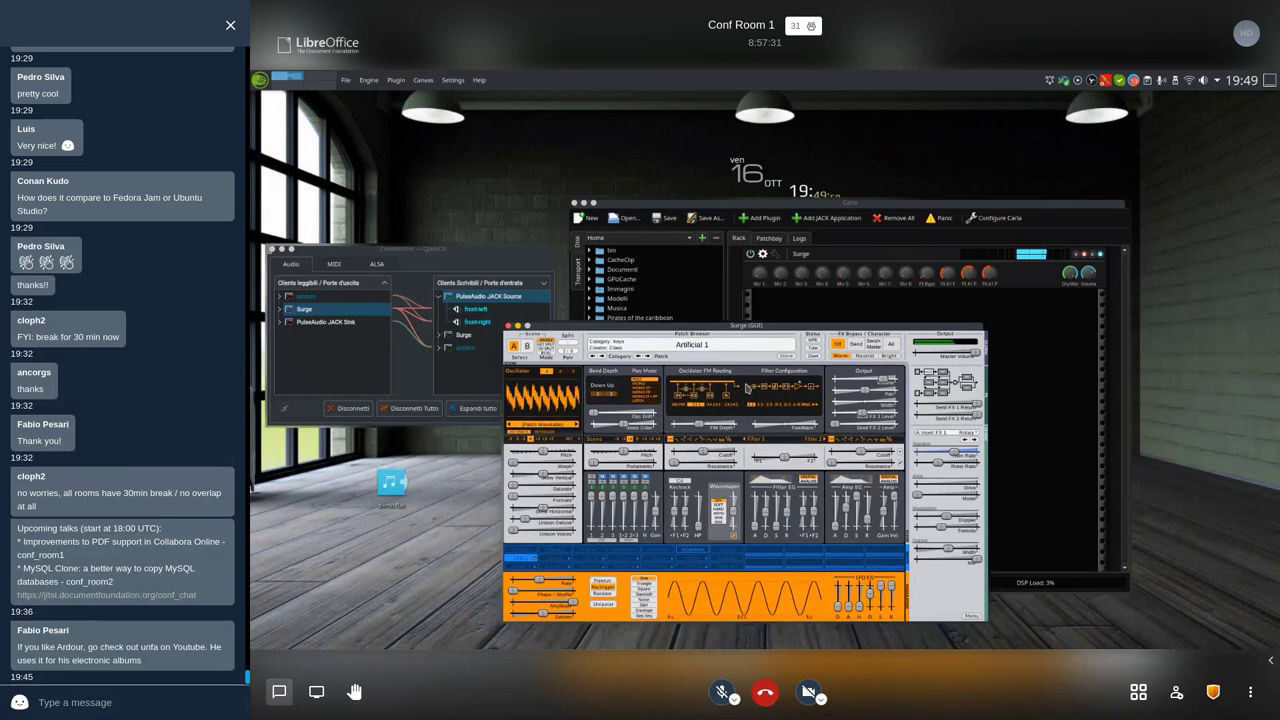
Step: Look through the factory preset categories and switch Surge to the µcomputer patch in the Leads category
left_click(731, 346)
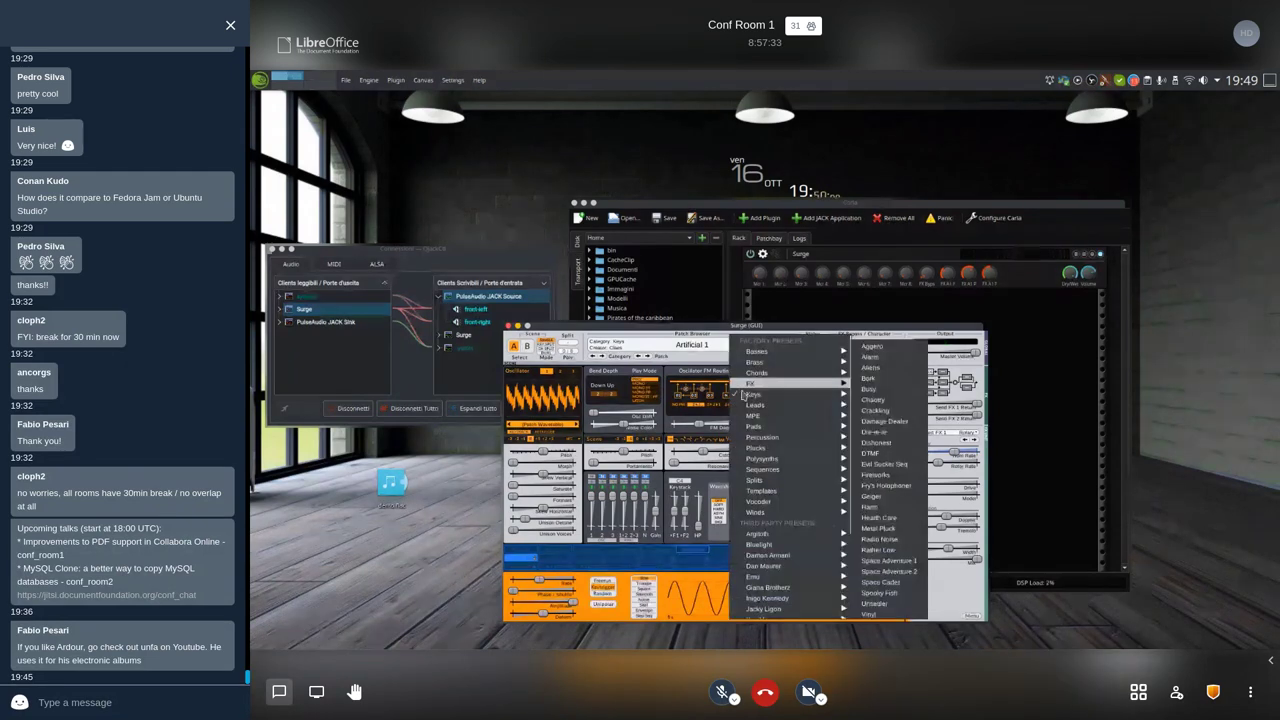
mouse_move(754, 427)
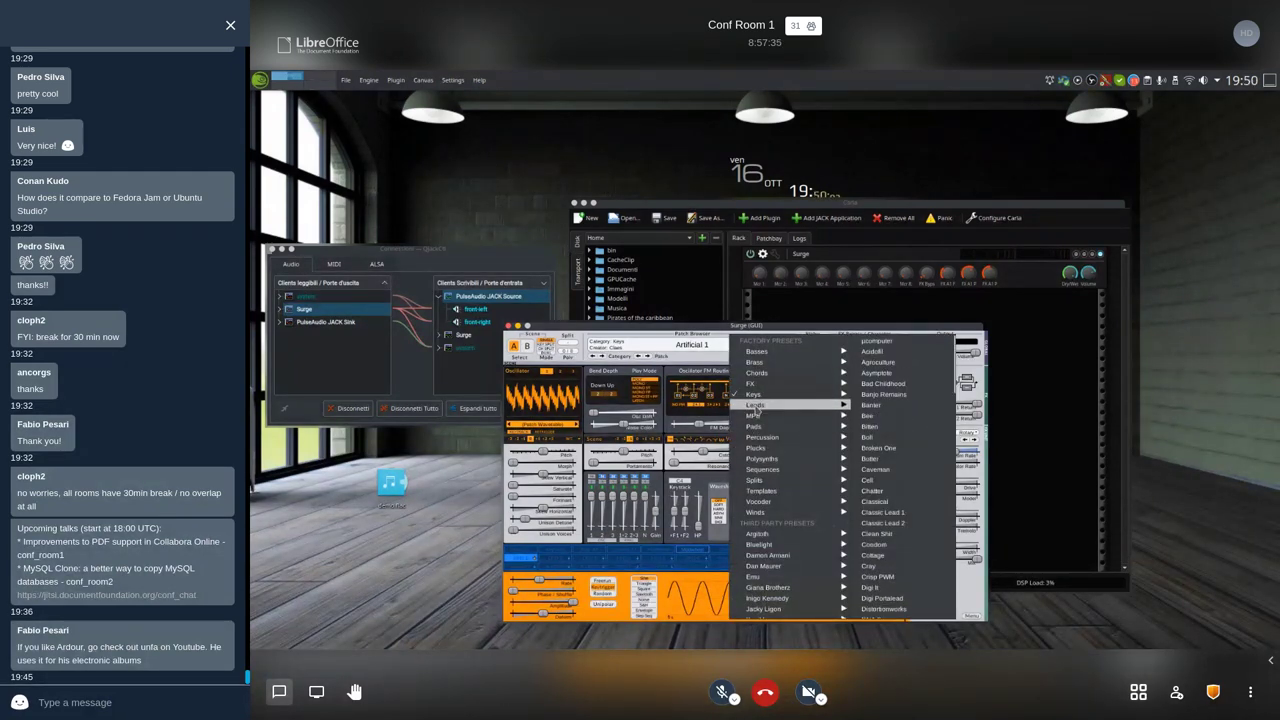
key("Escape")
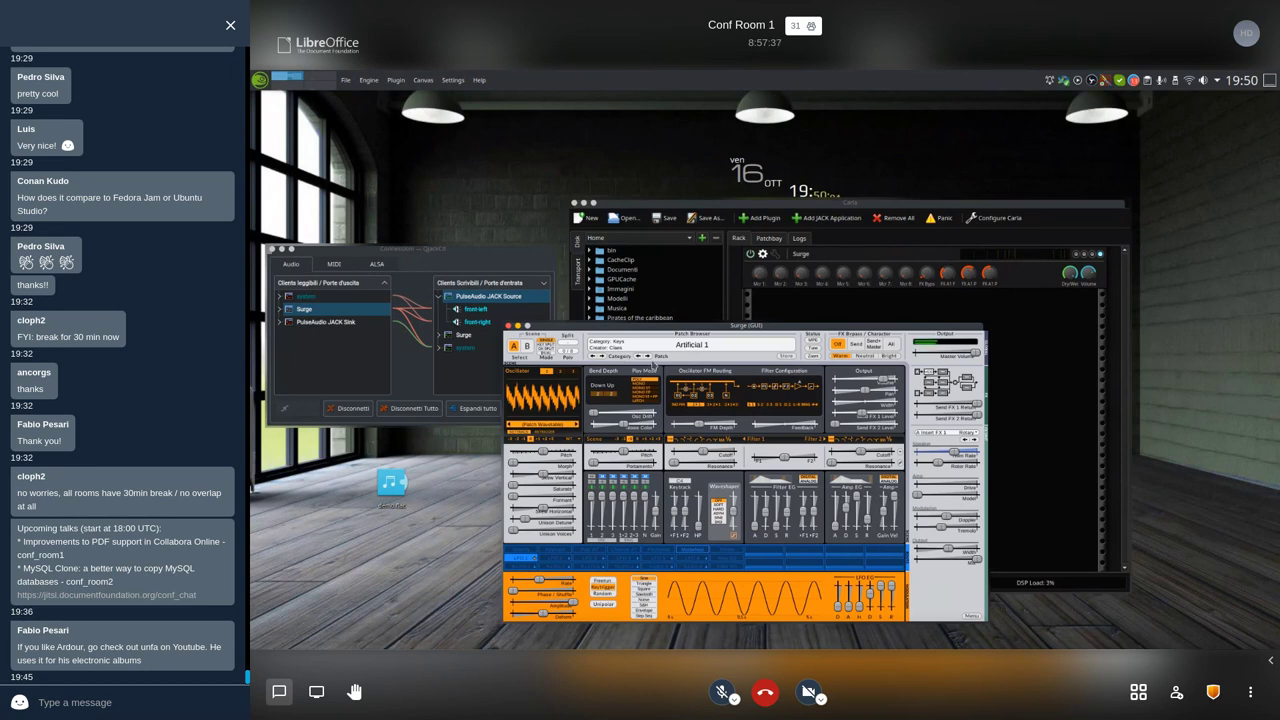
left_click(606, 358)
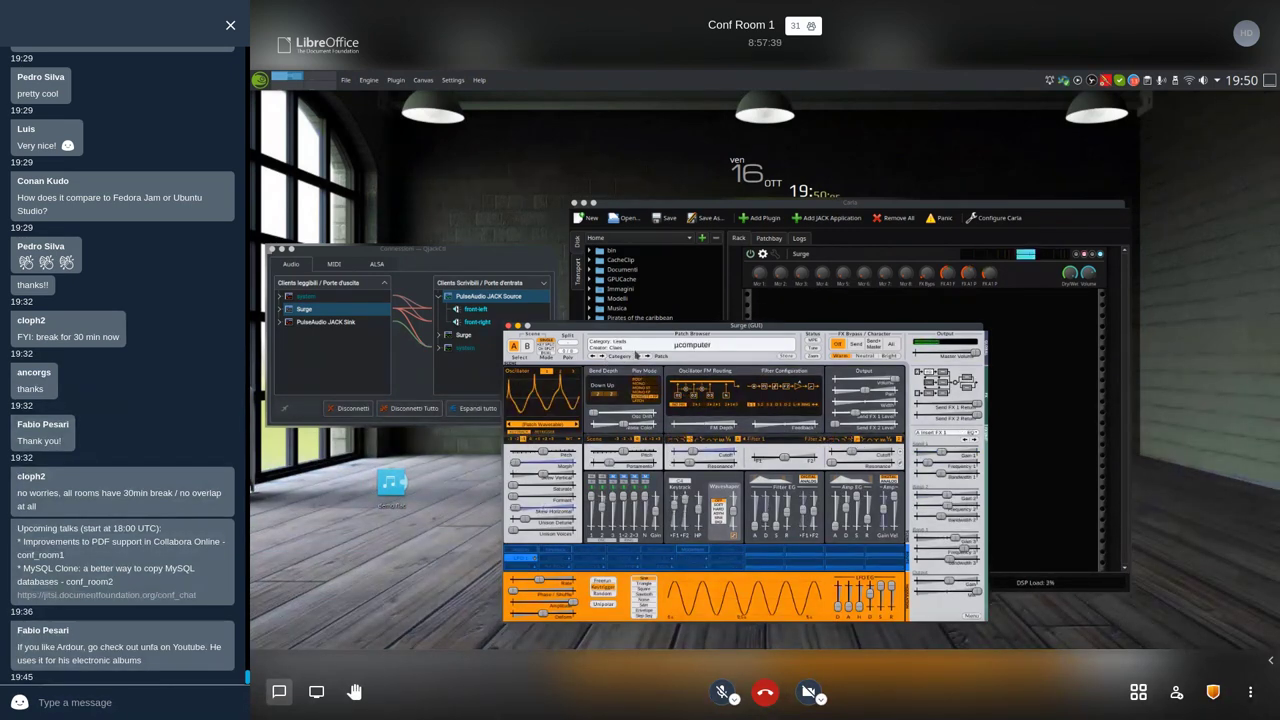
Step: Load the Banjo Remains preset from Surge's factory Leads category
left_click(632, 344)
mouse_move(685, 440)
mouse_move(732, 403)
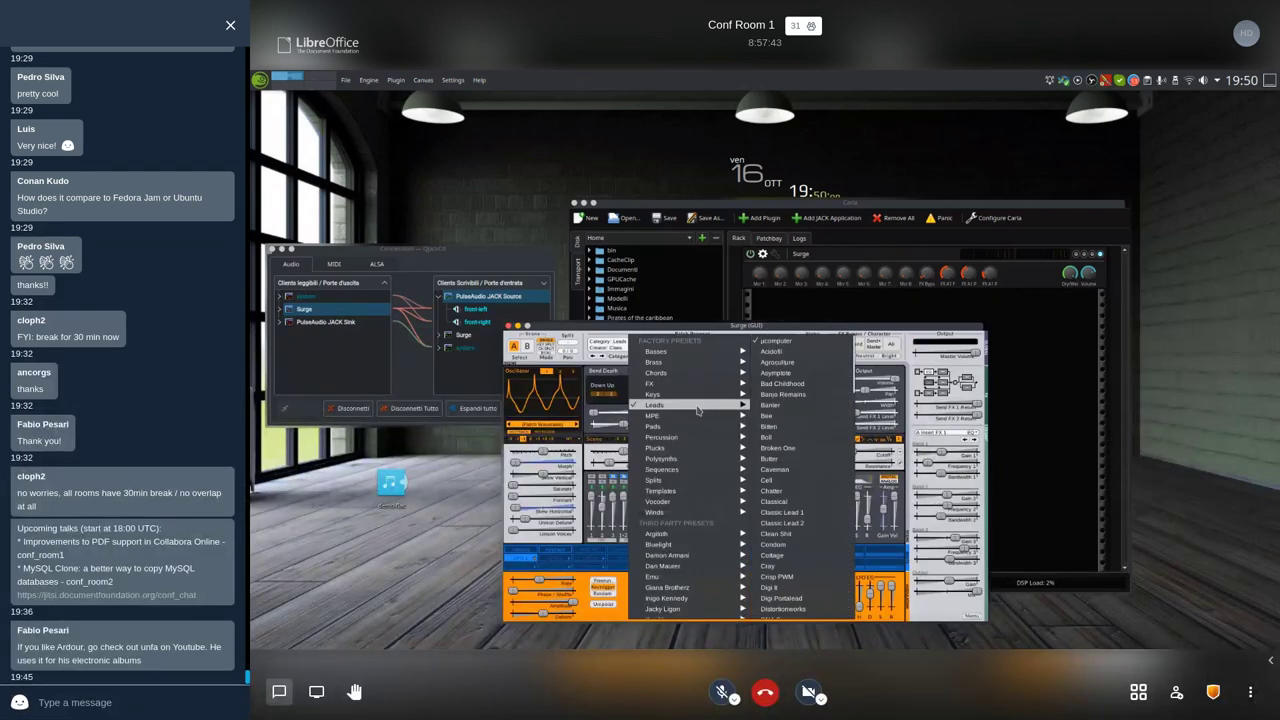
left_click(785, 394)
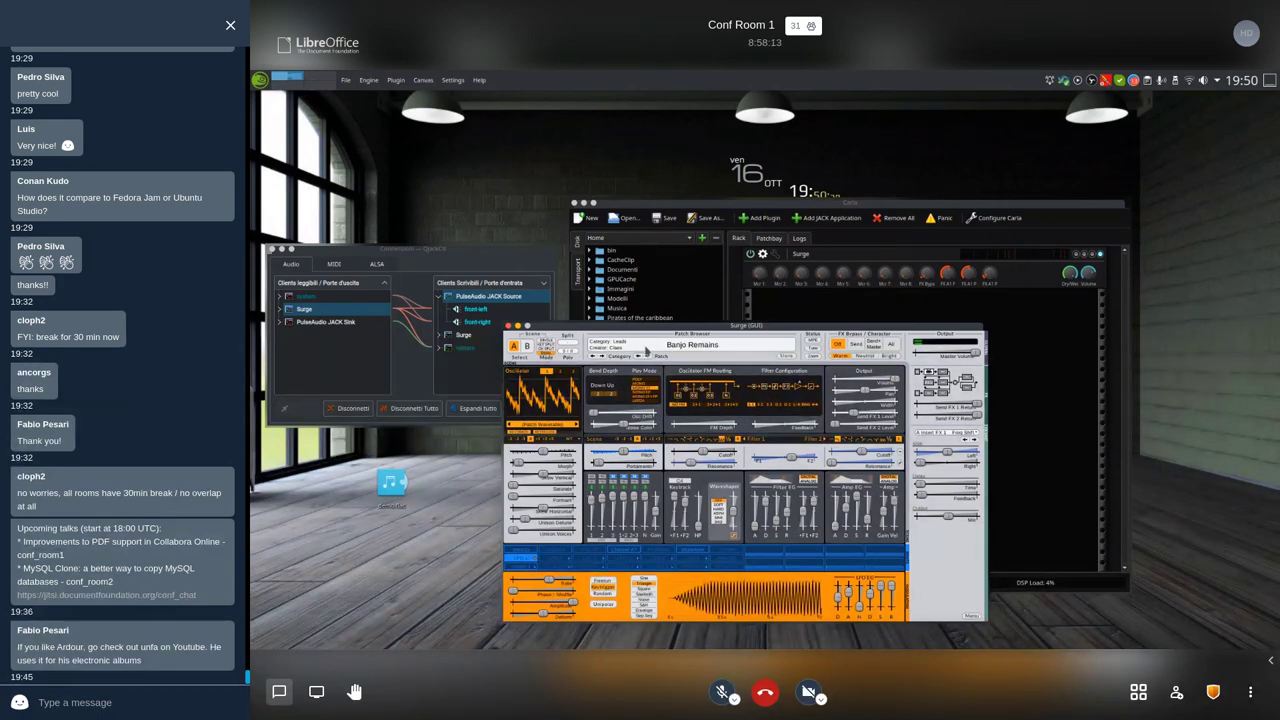
Step: Load the Disturbing Resonance preset from Surge's factory Polysynths category
left_click(646, 351)
mouse_move(703, 405)
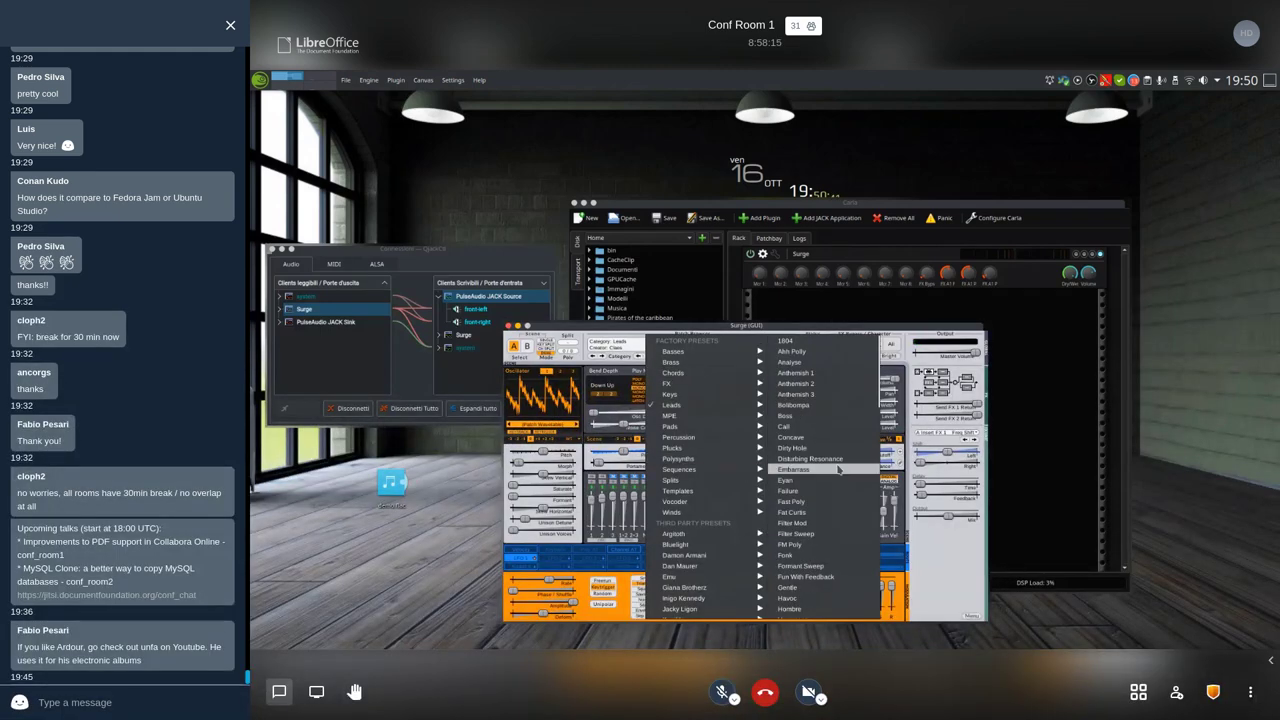
left_click(846, 458)
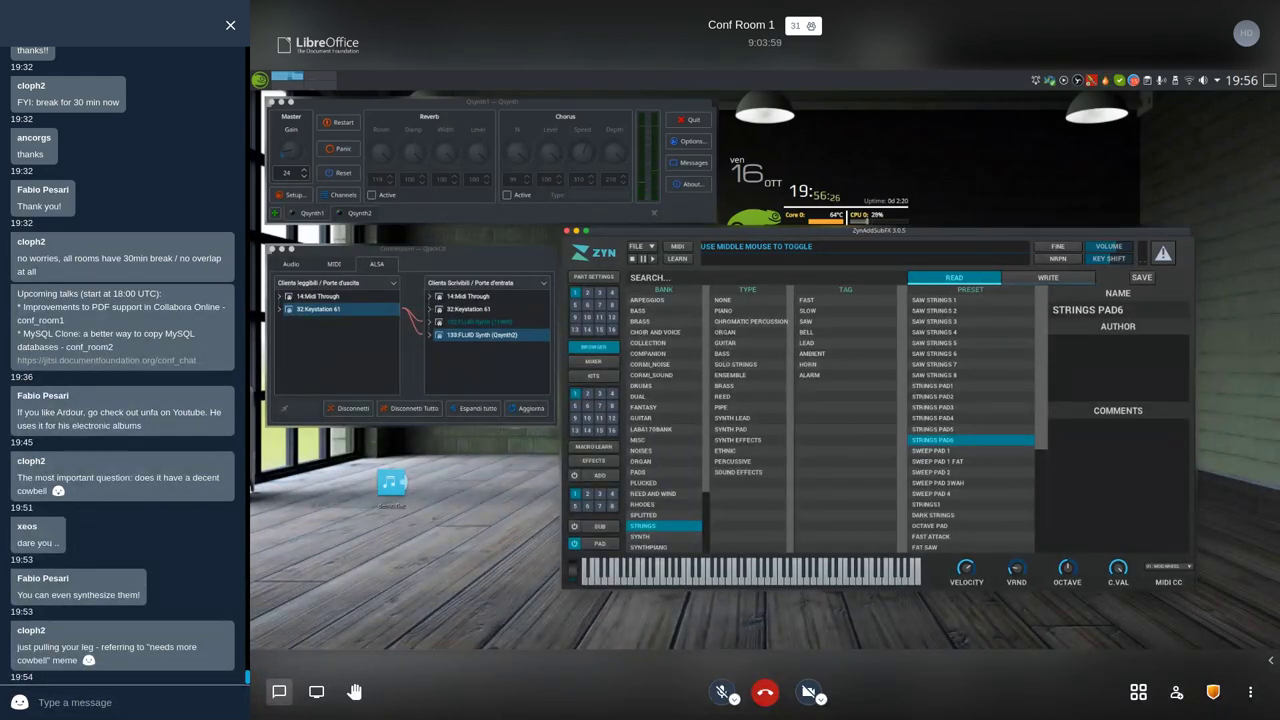
Step: Connect the zynaddsubfx audio outputs to both PulseAudio JACK Source and system in the QjackCtl connections window
left_click(326, 266)
left_click(453, 310)
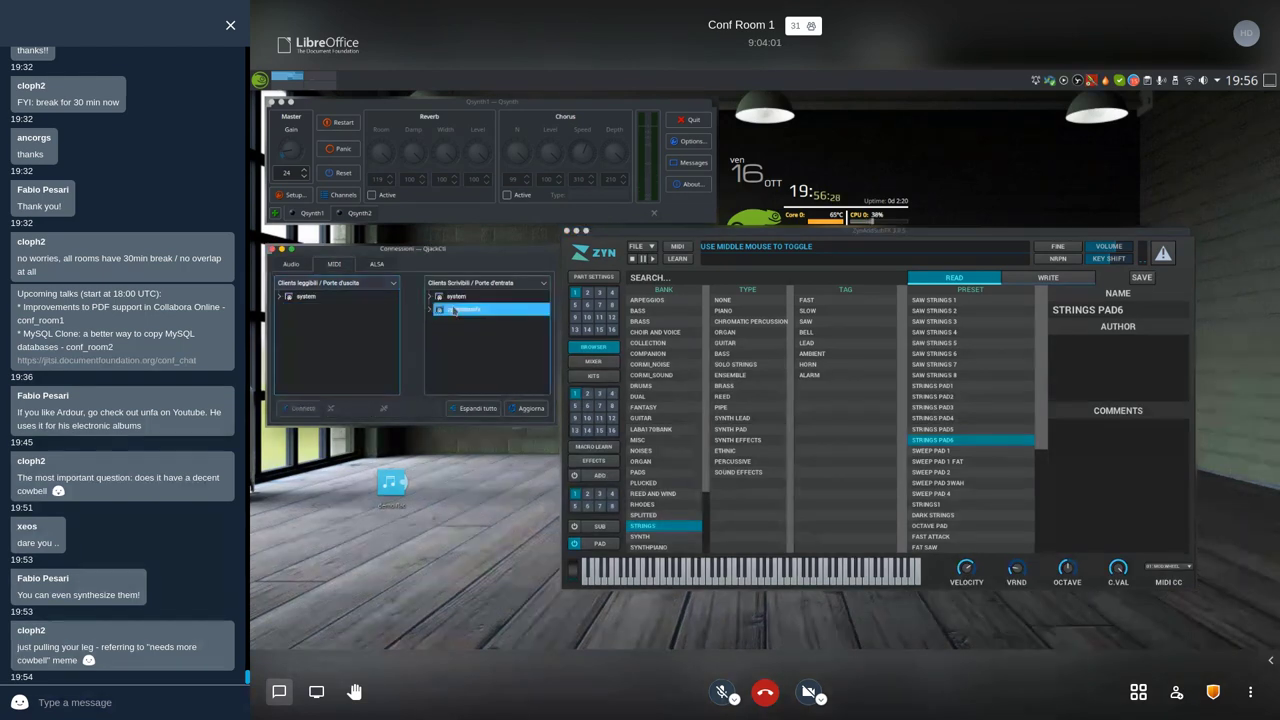
left_click(290, 264)
left_click(322, 297)
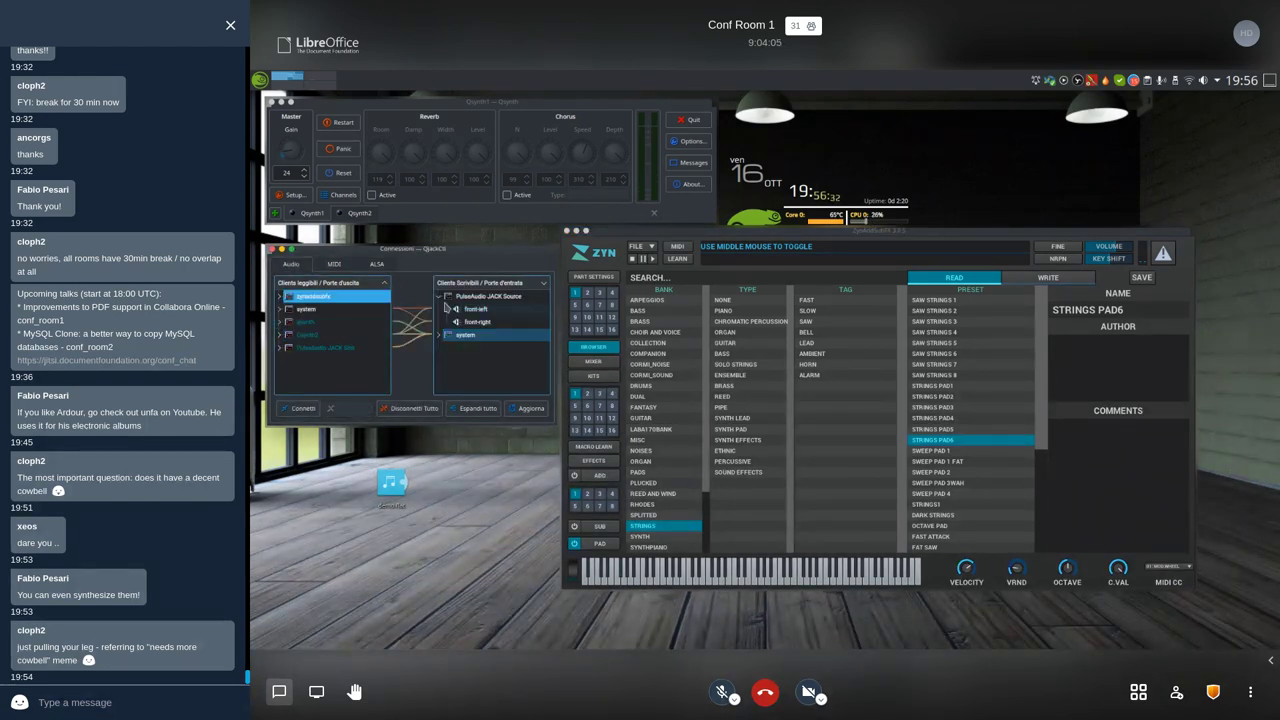
left_click(490, 297)
left_click(282, 410)
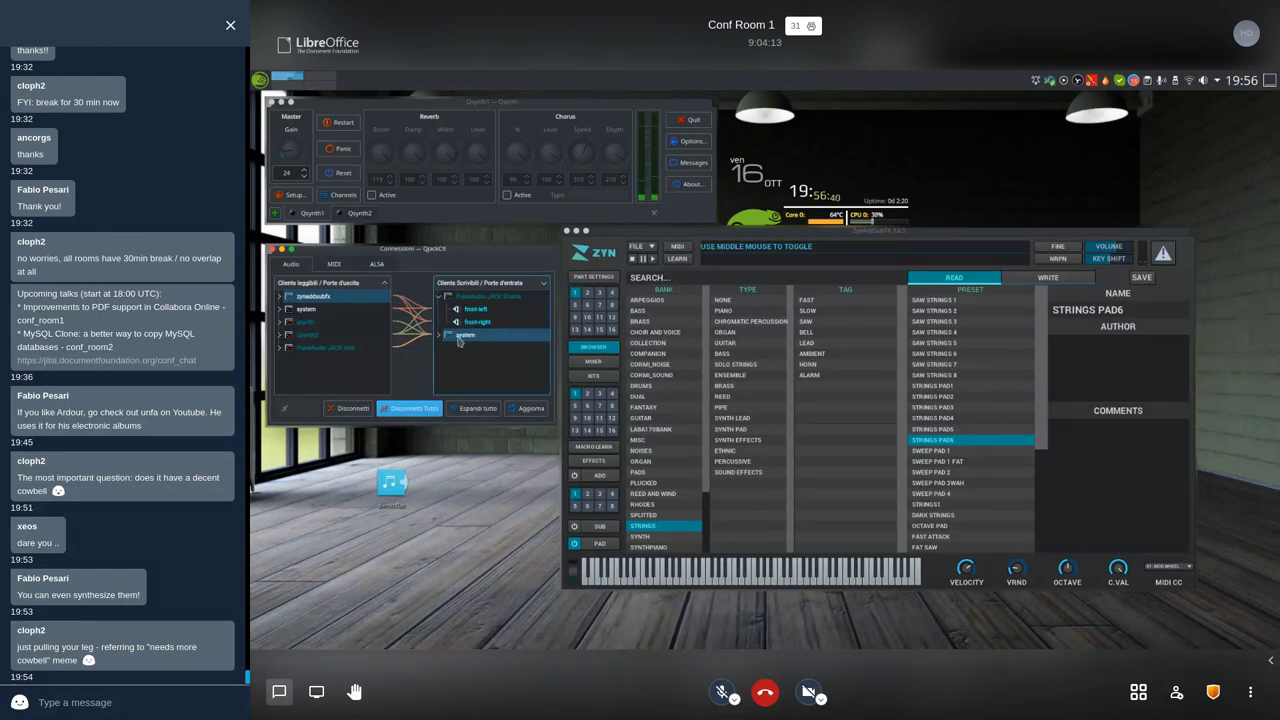
left_click(490, 296)
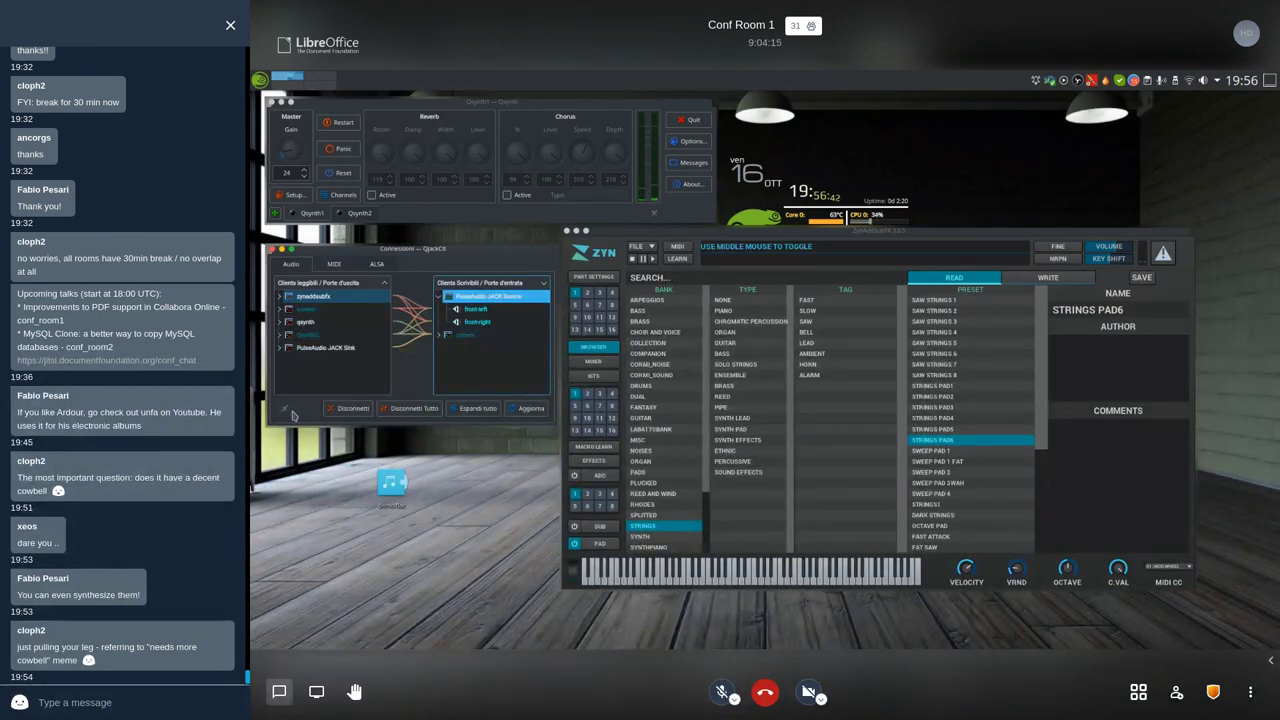
Step: Check the ALSA connections, then connect the system MIDI output client to zynaddsubfx
left_click(367, 268)
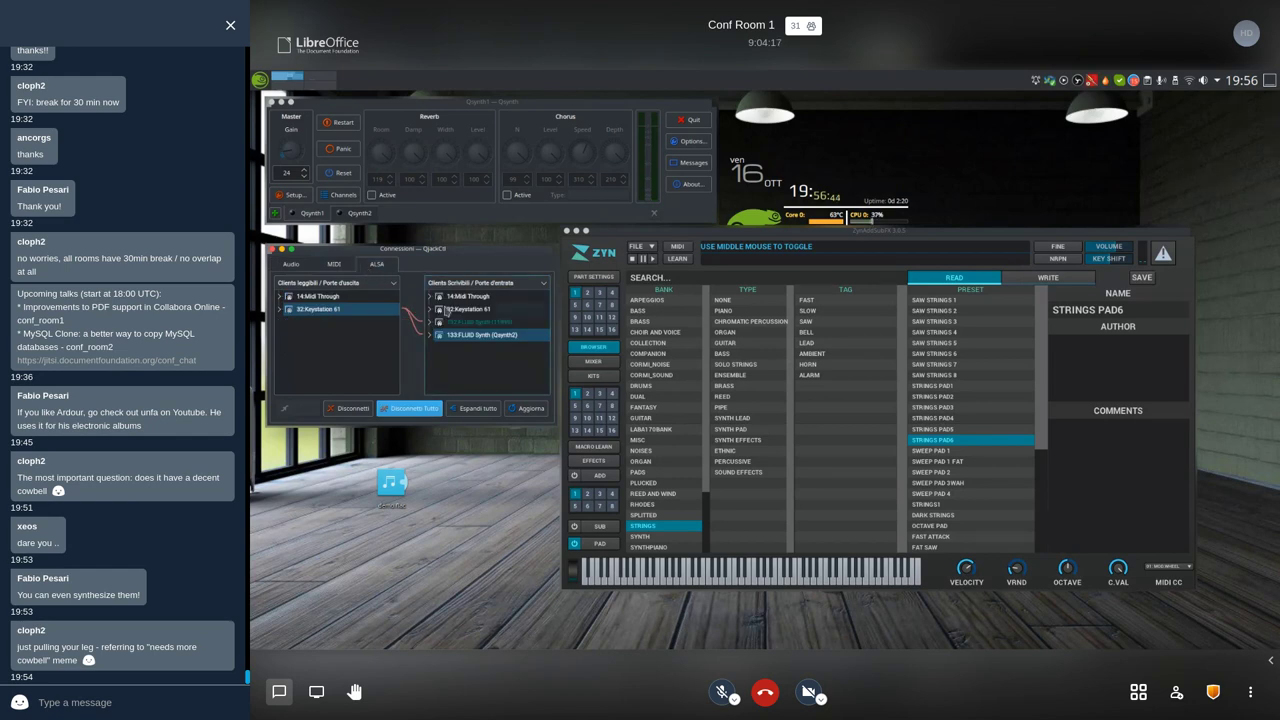
left_click(334, 265)
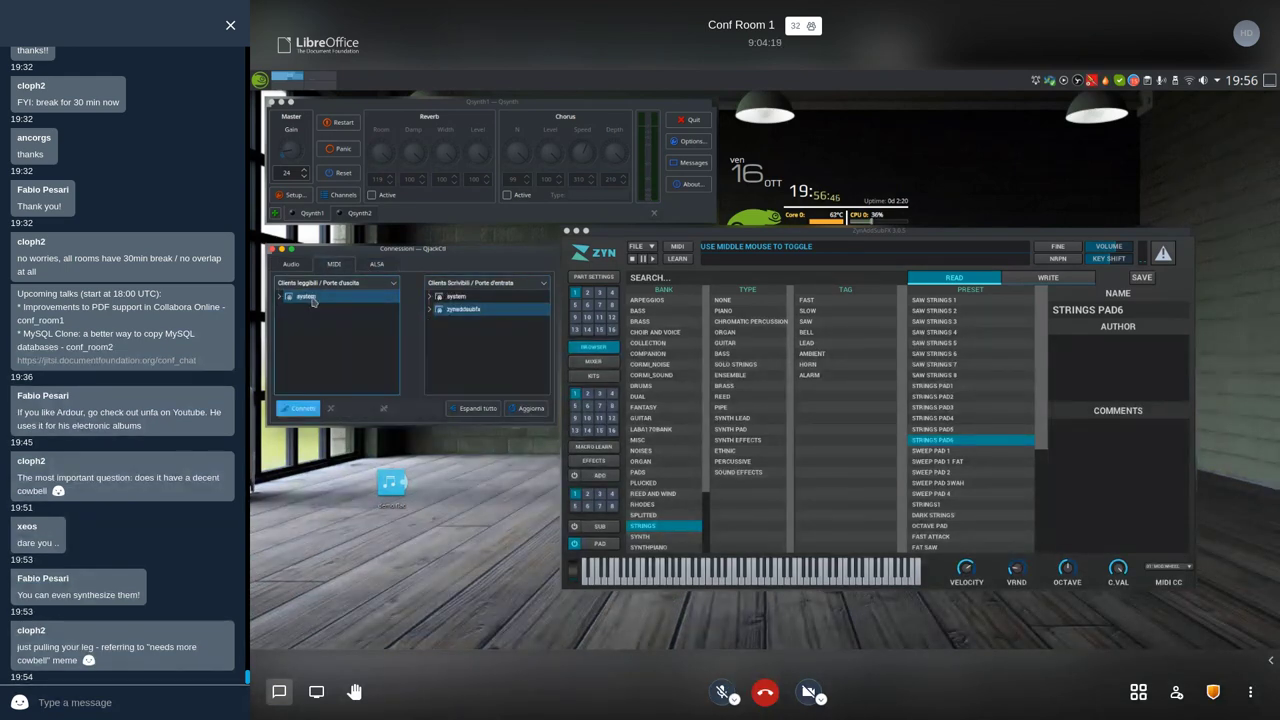
left_click(310, 408)
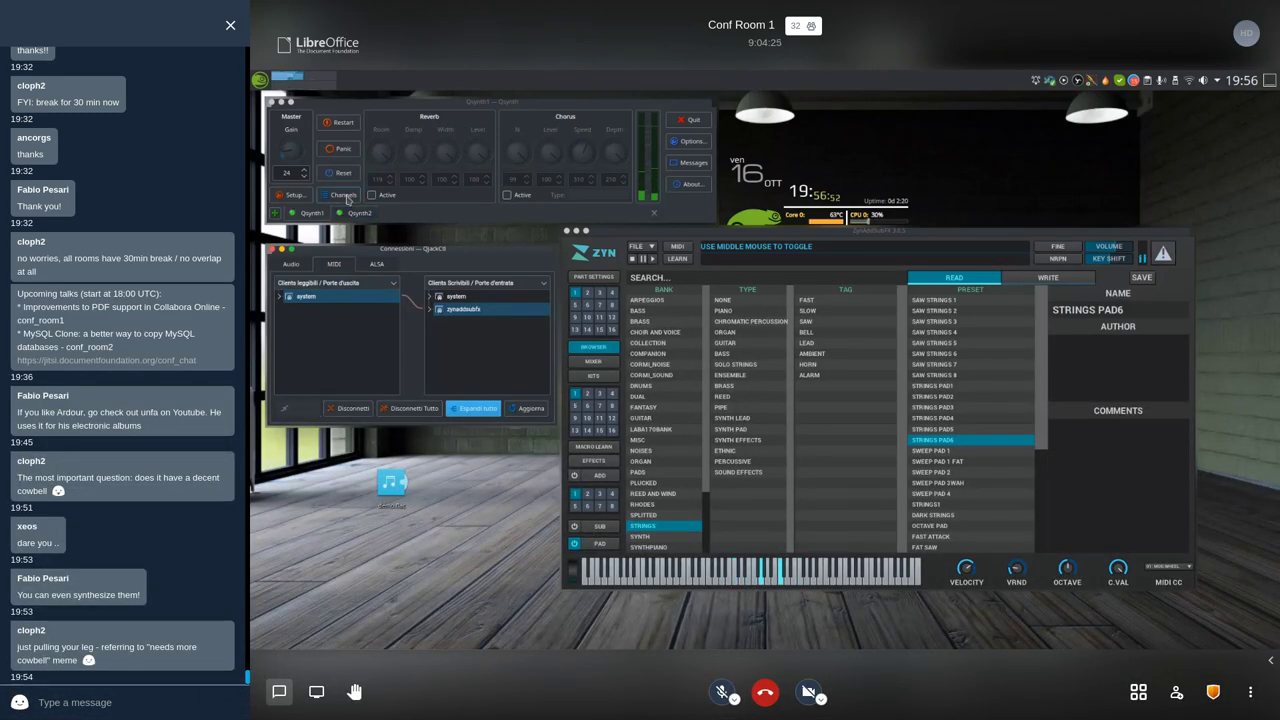
Step: Set the master gain of the Qsynth1 engine to 55 and close the Qsynth window
left_click(322, 145)
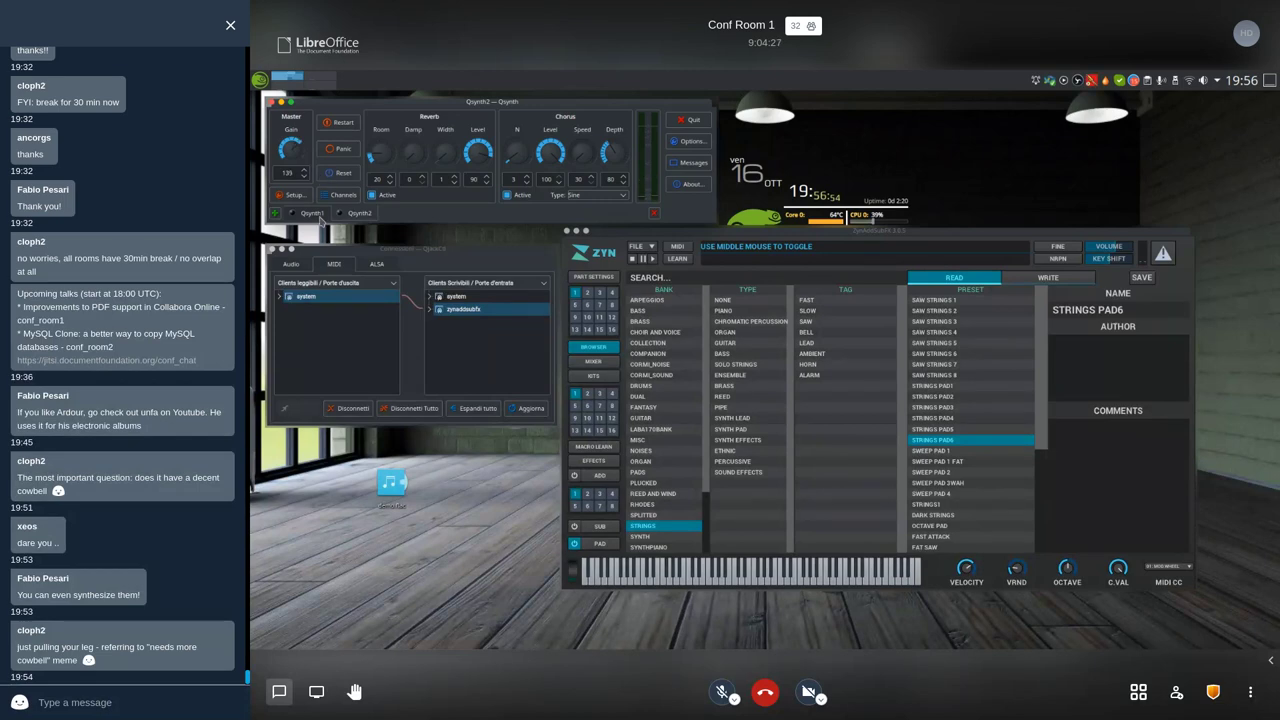
left_click(304, 212)
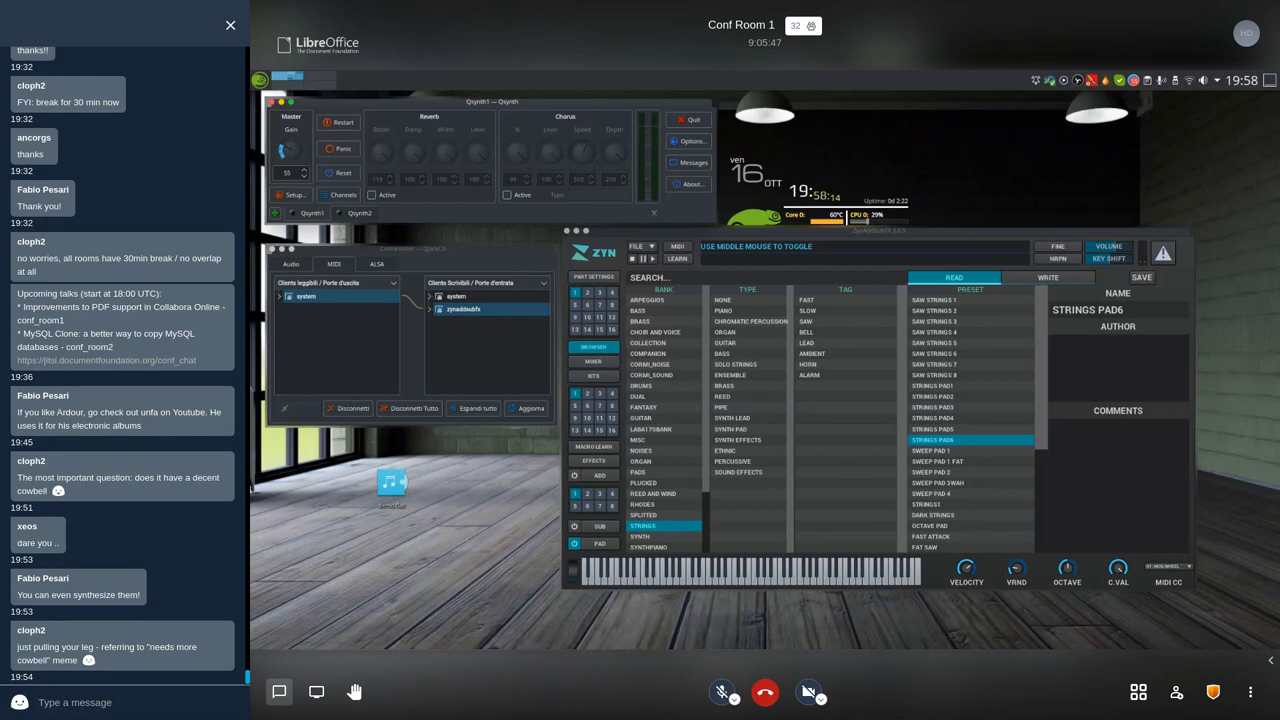
left_click(271, 102)
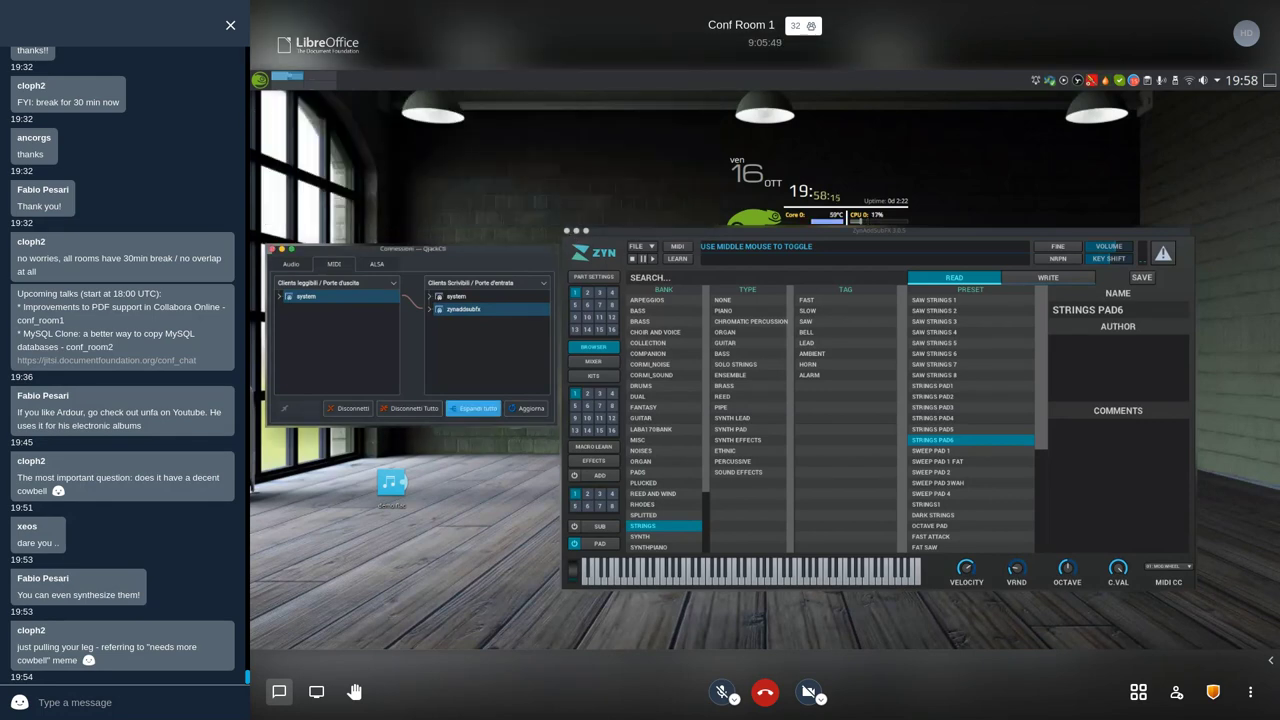